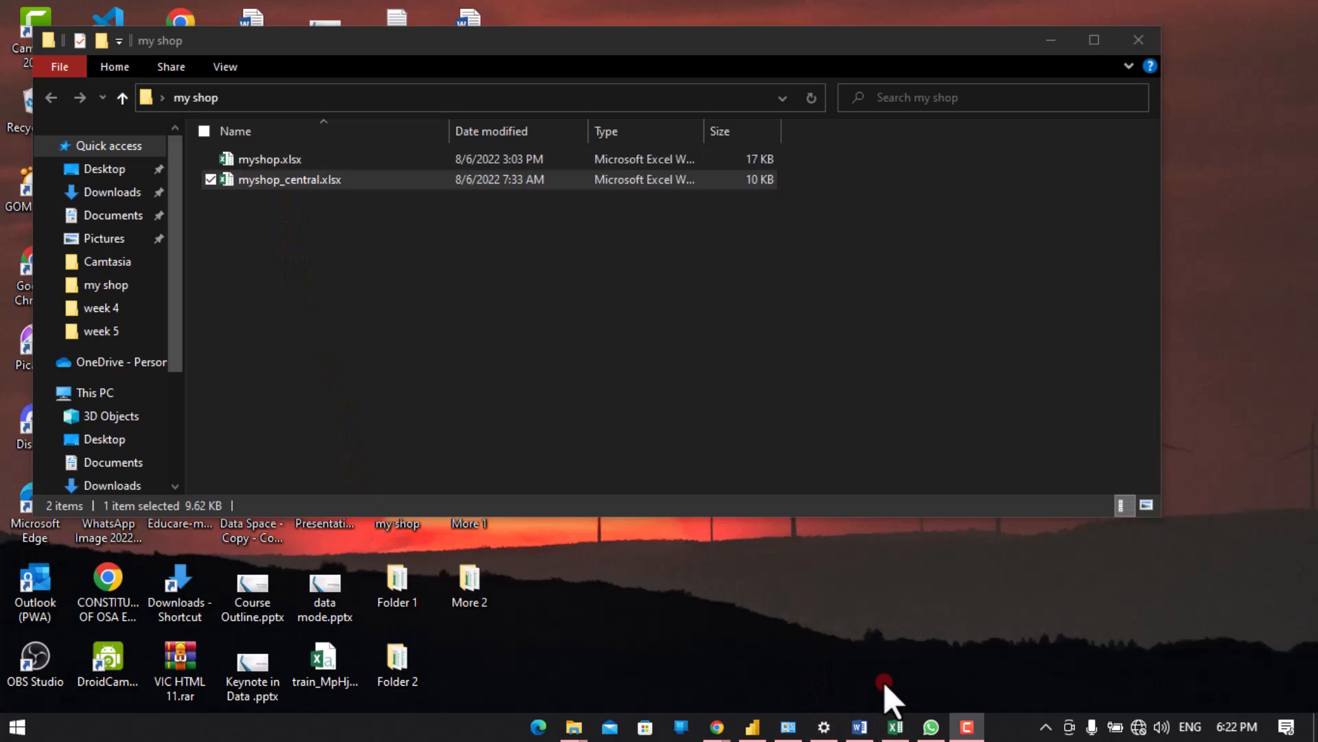
# Step: Switch to Power BI Desktop and connect to a new Folder data source from the full list of connectors
pyautogui.click(749, 728)
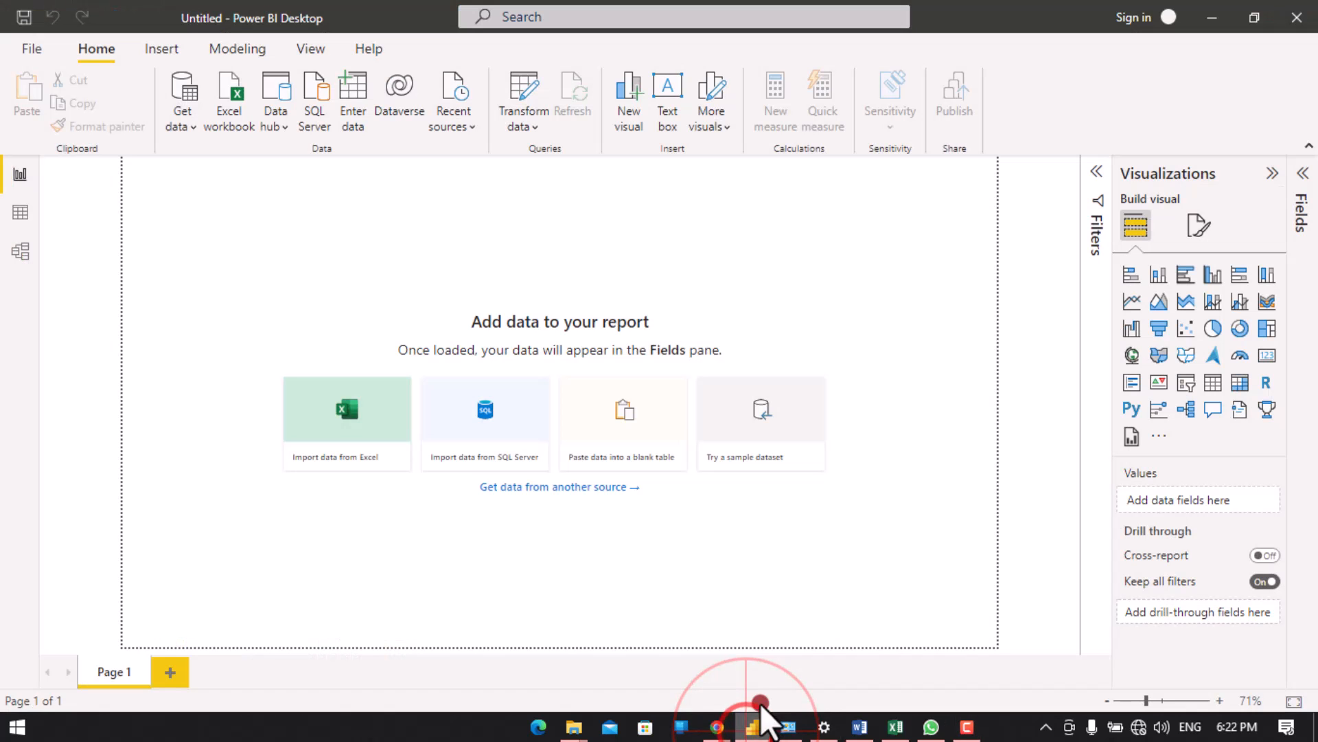
pyautogui.click(194, 119)
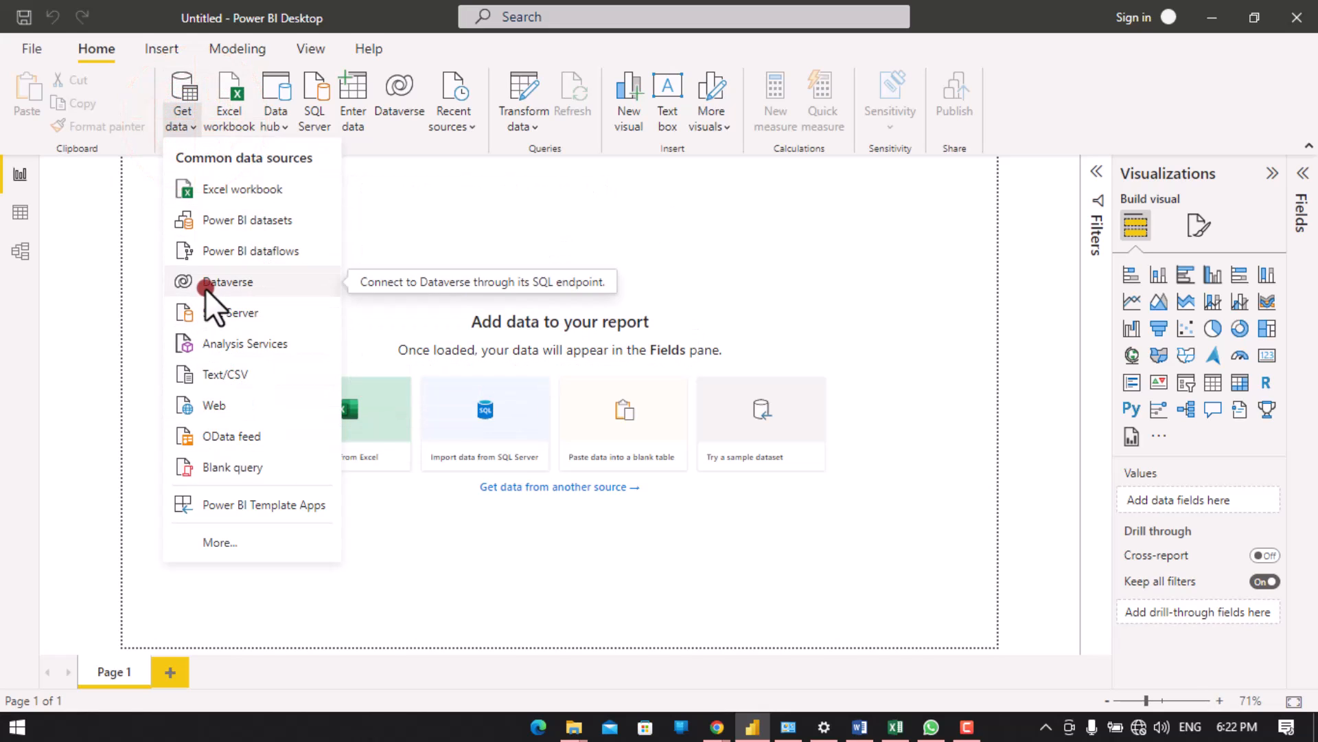
pyautogui.click(230, 538)
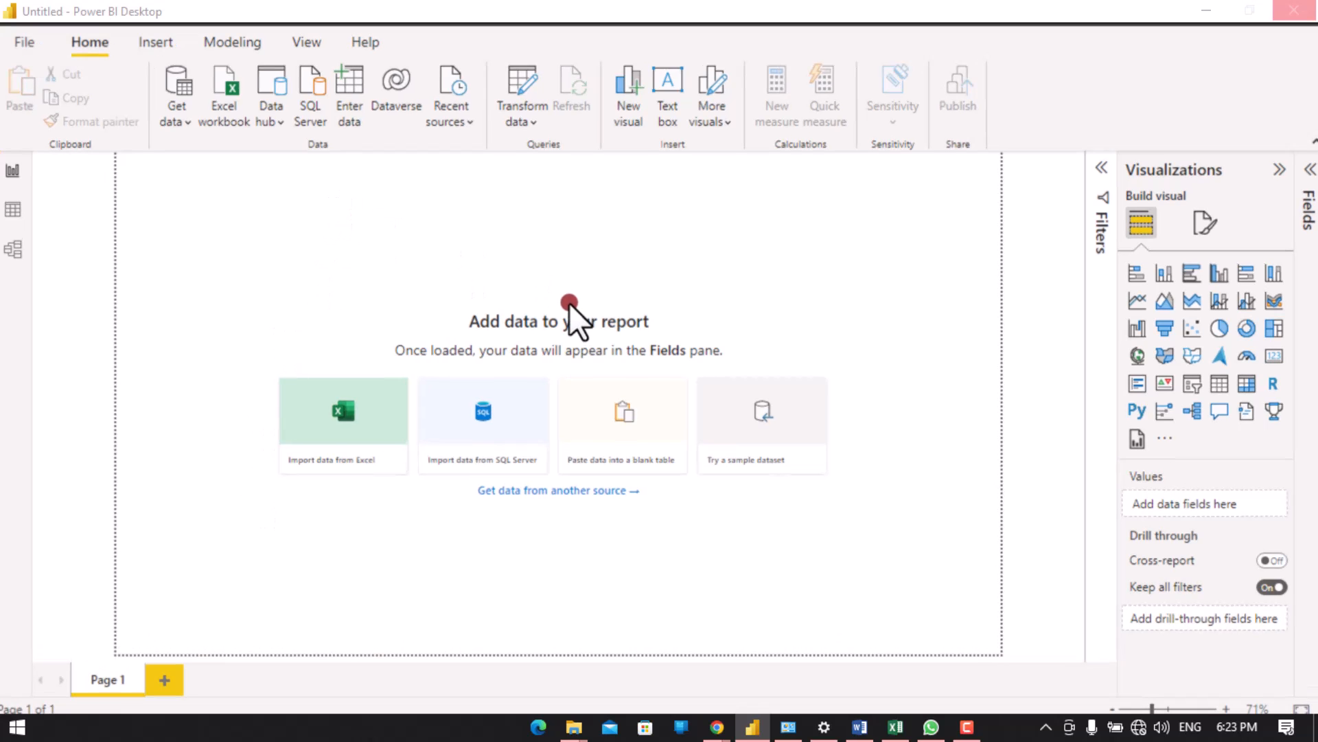
pyautogui.click(602, 274)
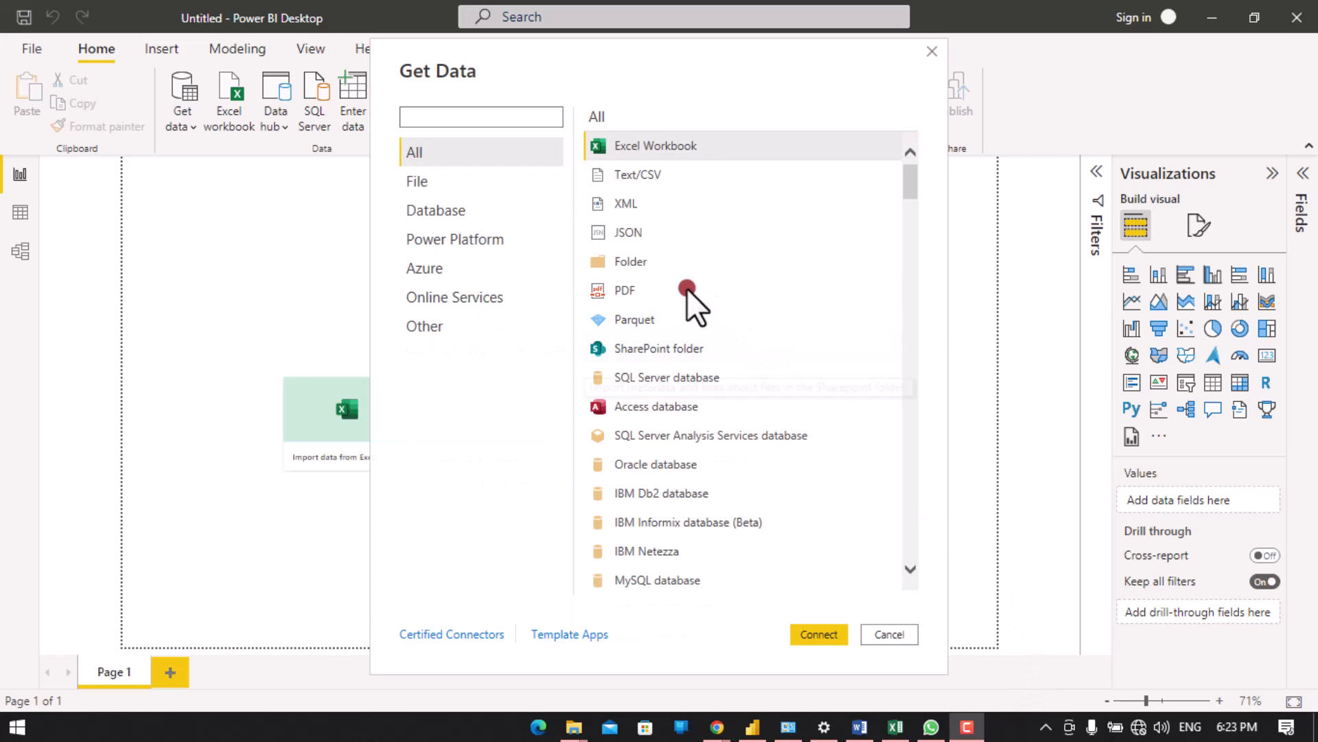
pyautogui.click(621, 261)
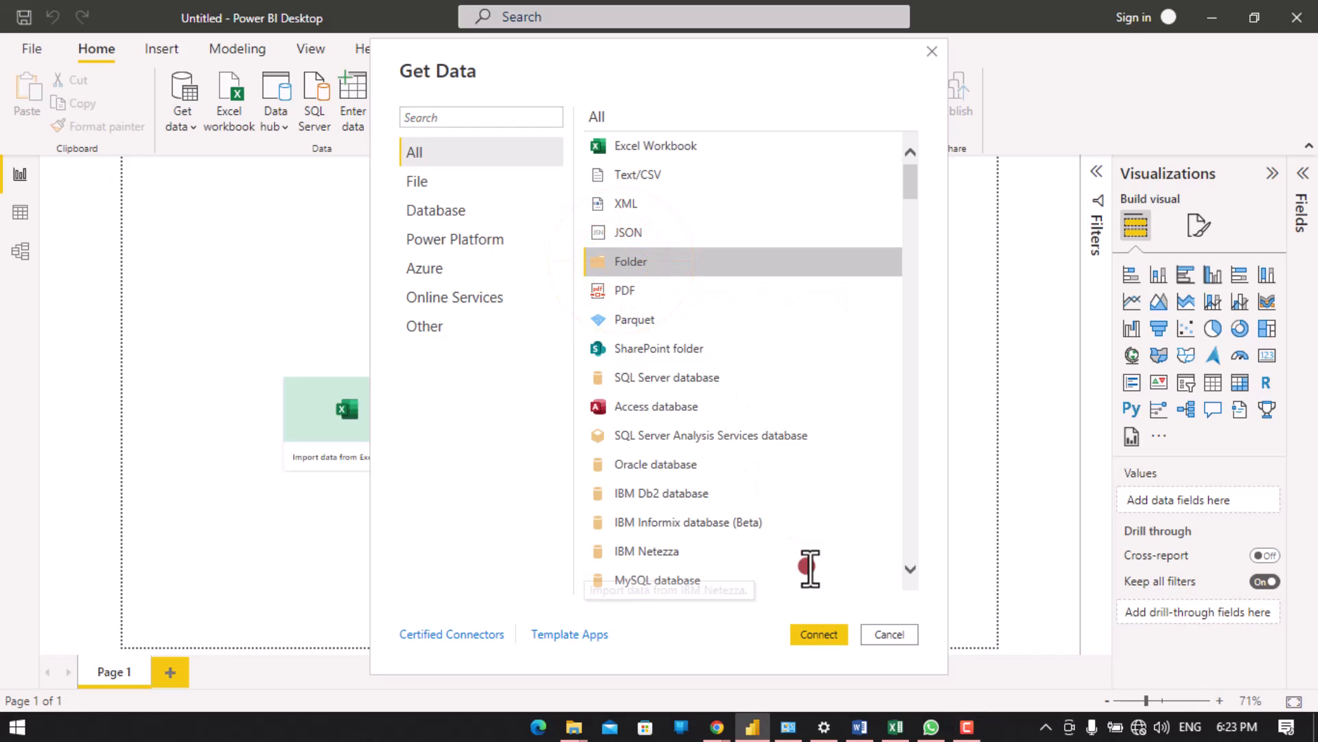
pyautogui.click(819, 633)
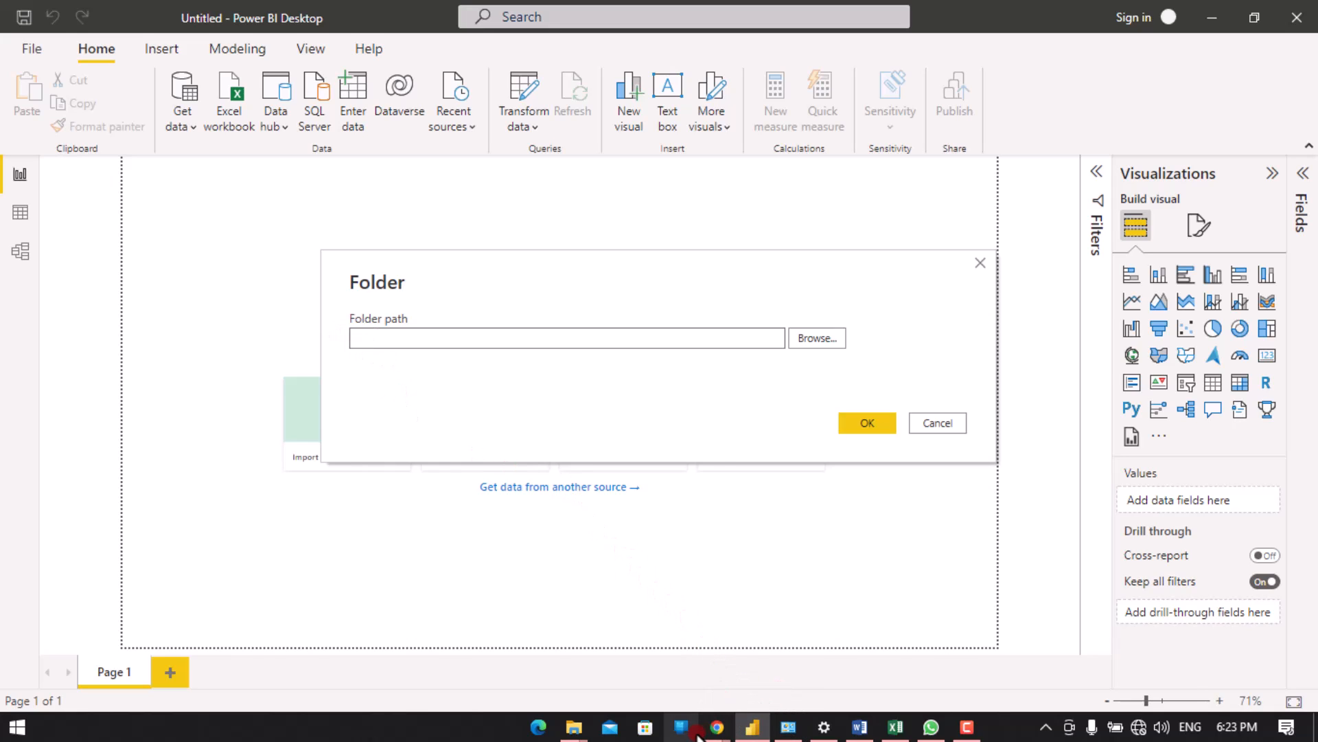
# Step: Set the folder path to the my shop folder on the Desktop
pyautogui.click(816, 339)
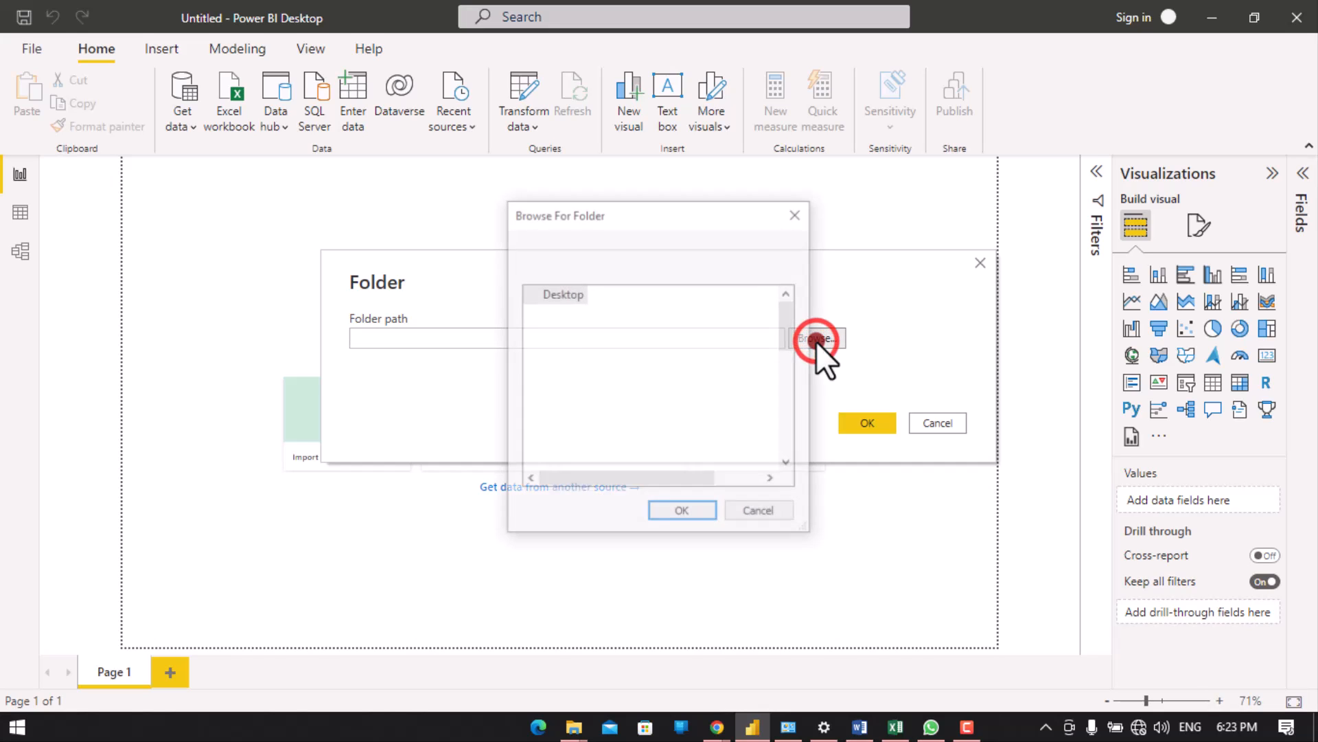
pyautogui.scroll(-2, 657, 367)
pyautogui.scroll(2, 653, 372)
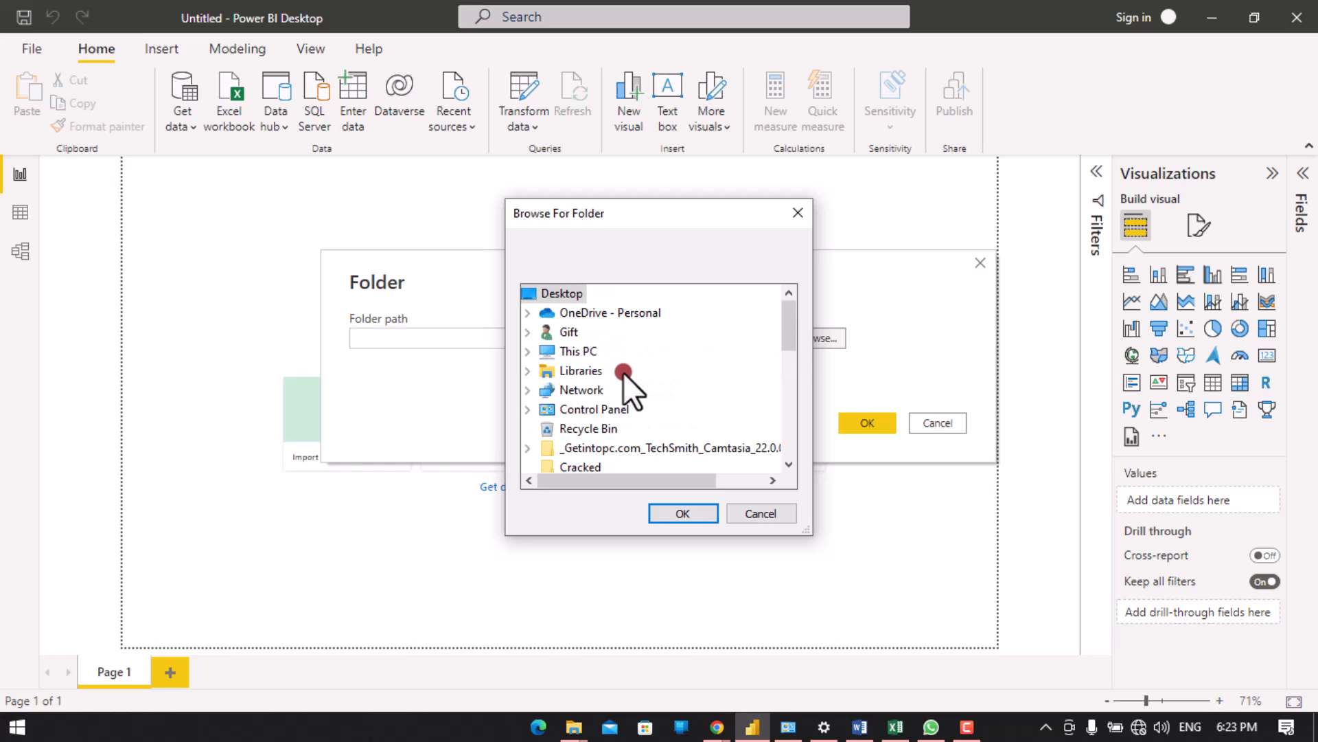
pyautogui.click(568, 296)
pyautogui.scroll(-4, 605, 440)
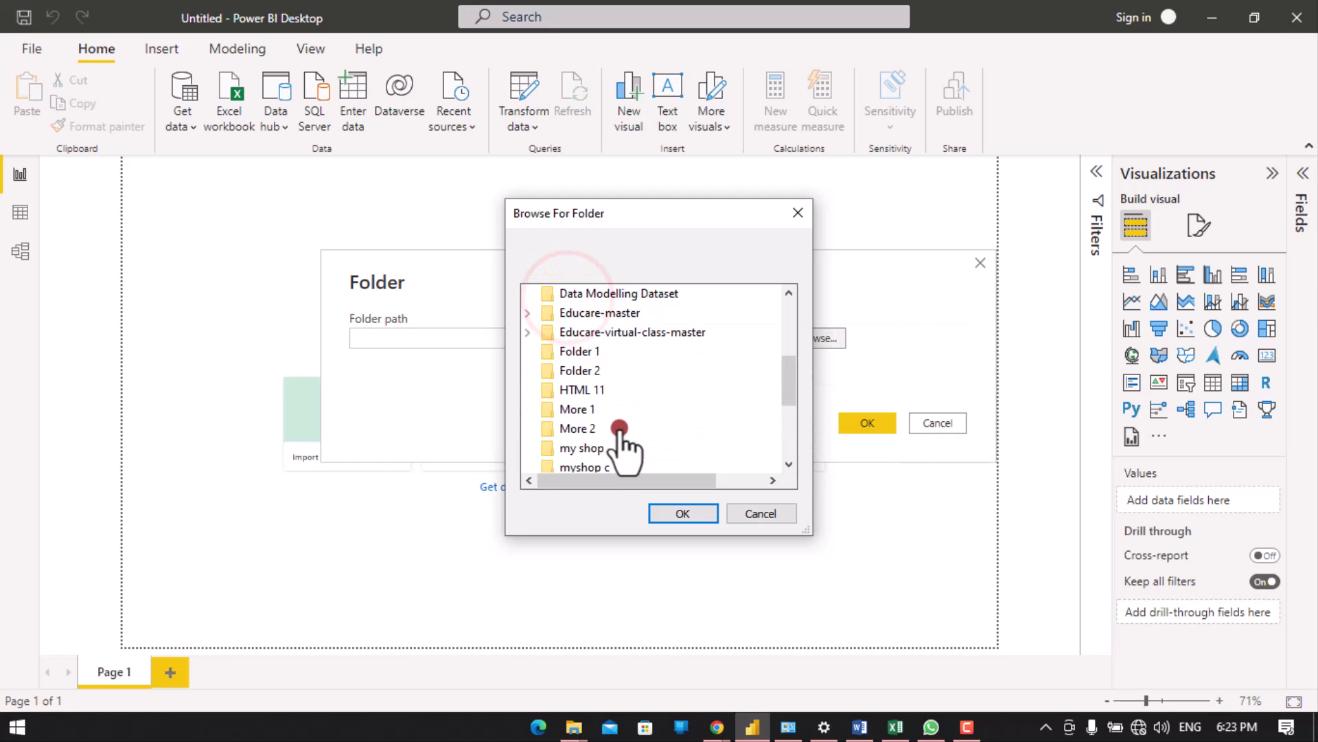
pyautogui.click(576, 448)
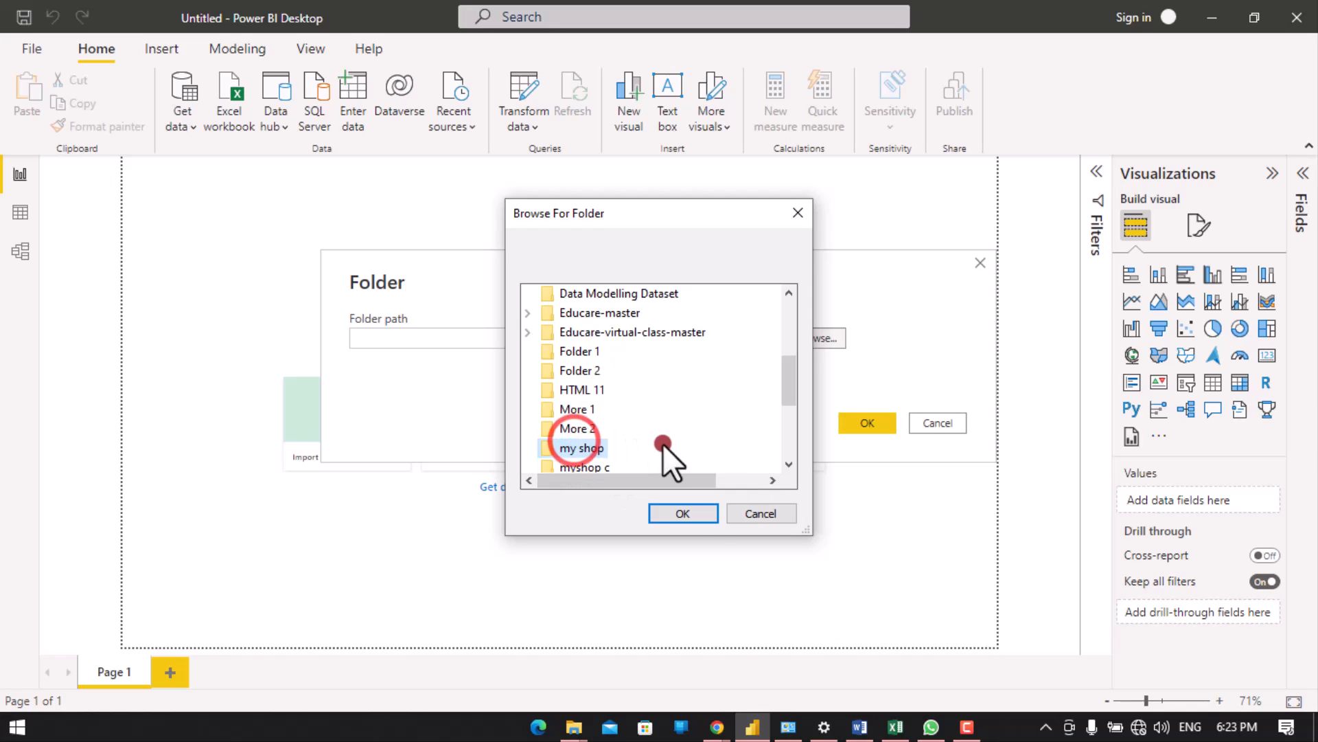
pyautogui.click(678, 517)
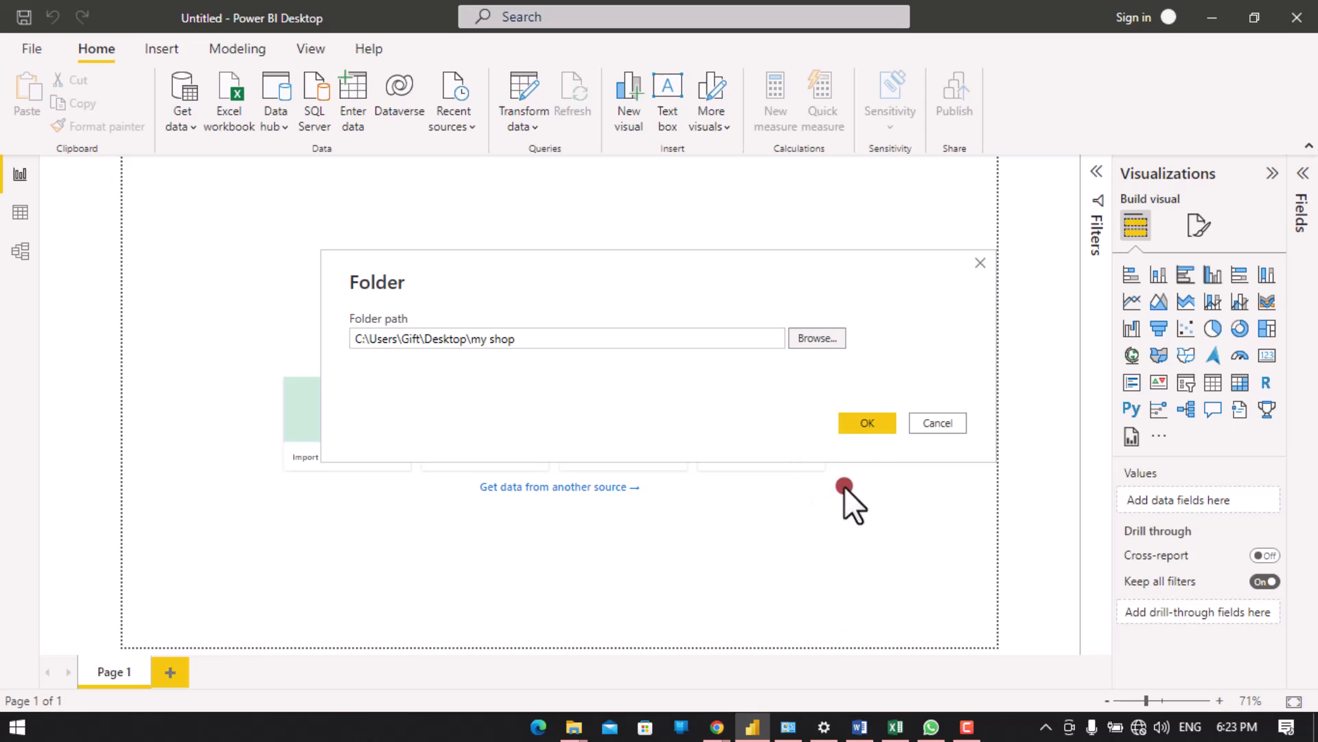
# Step: Confirm the folder source and open its file list in Power Query Editor for transformation
pyautogui.click(872, 428)
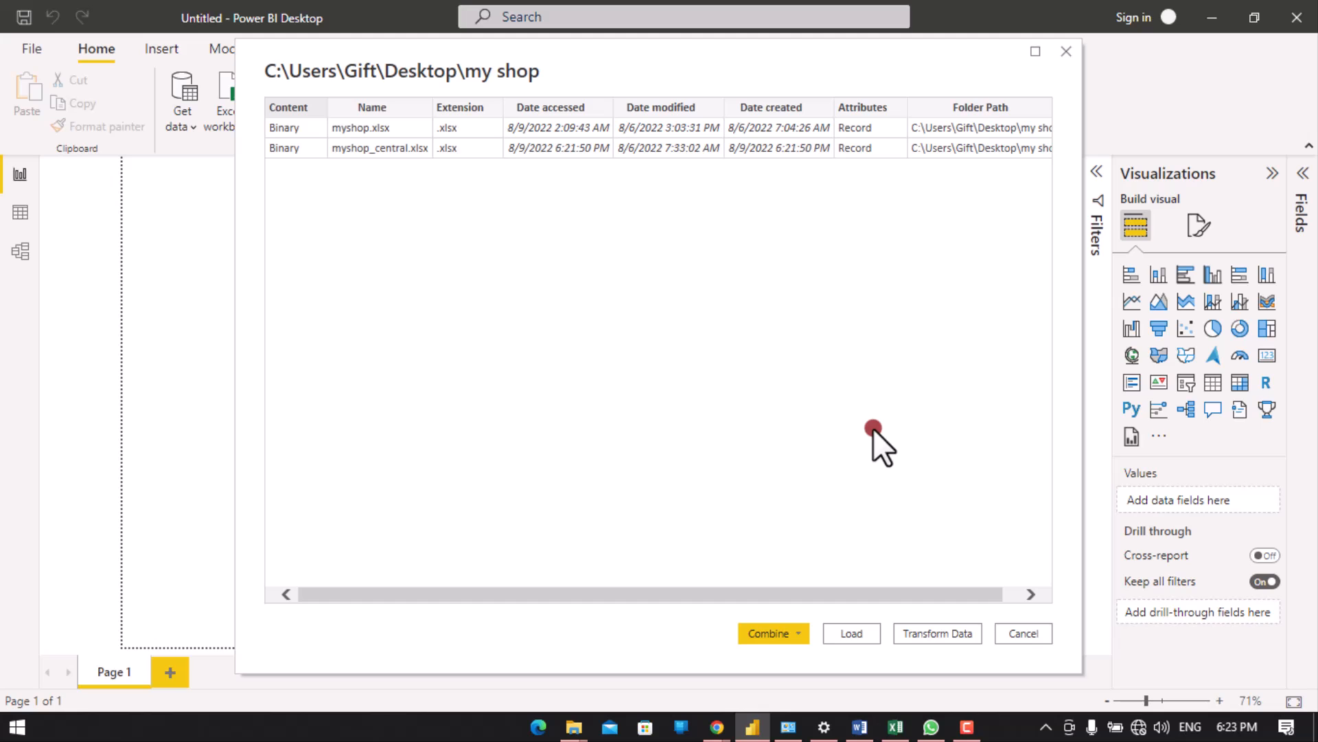
pyautogui.moveTo(857, 53); pyautogui.dragTo(744, 36)
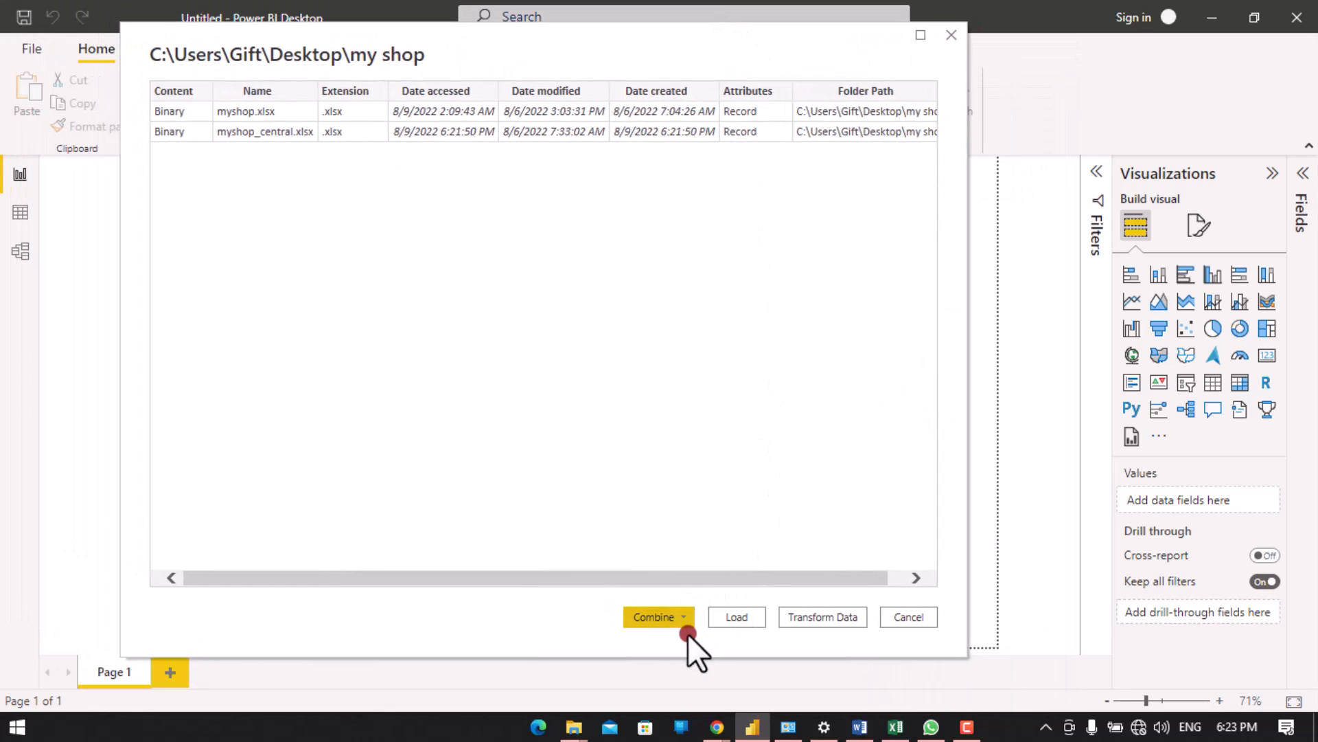
pyautogui.click(809, 619)
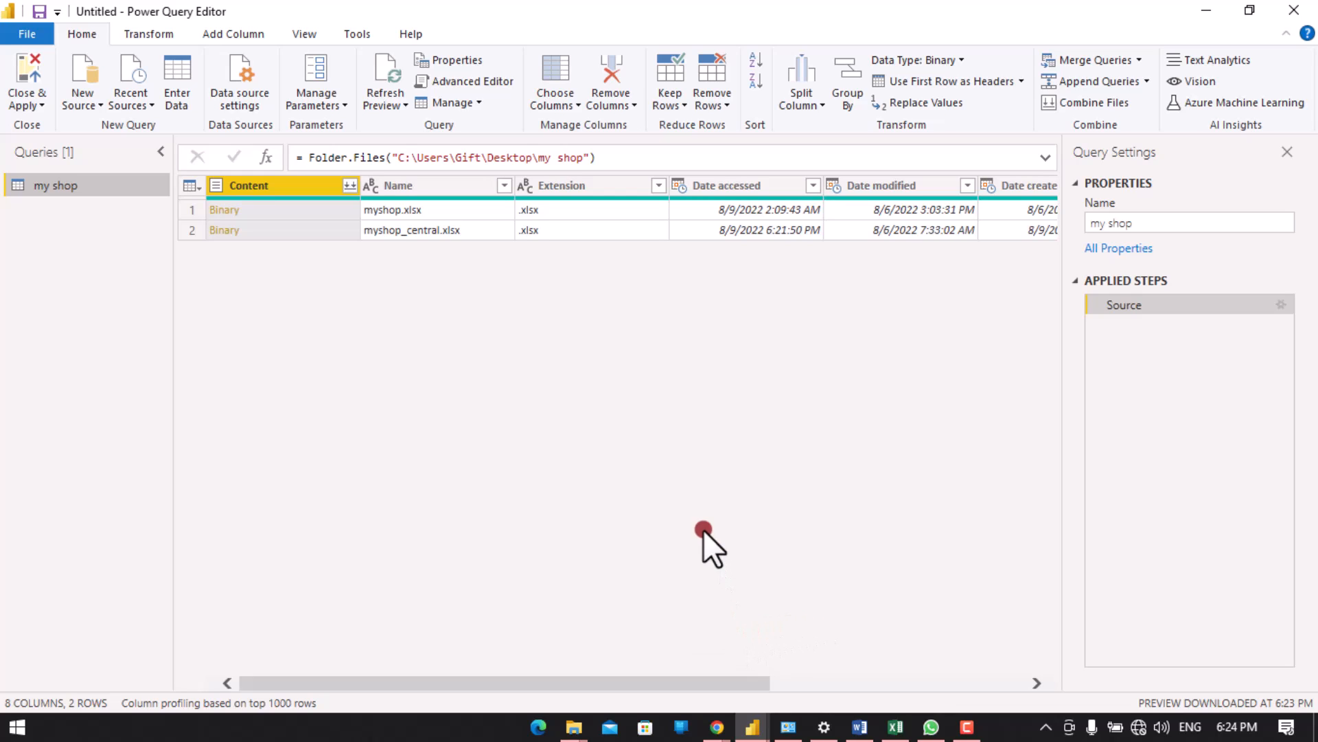
pyautogui.moveTo(533, 685); pyautogui.dragTo(457, 688)
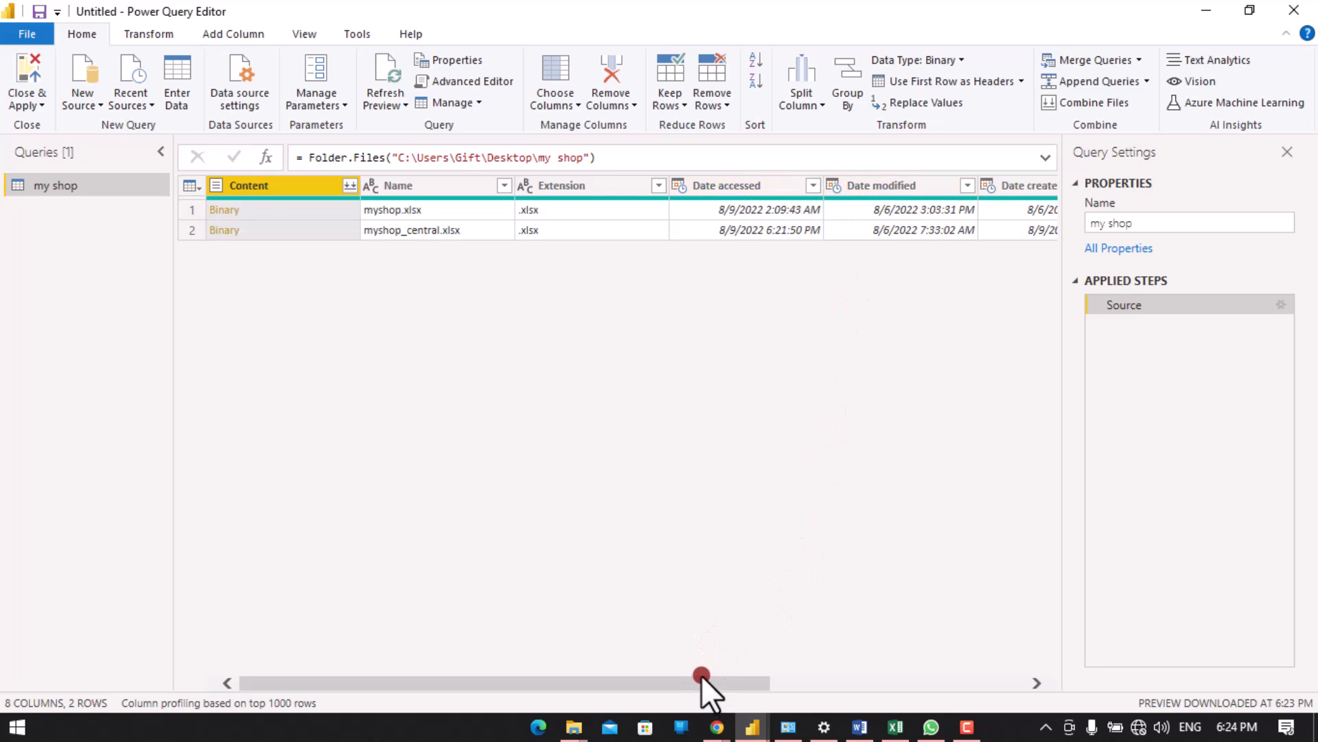
pyautogui.moveTo(704, 683); pyautogui.dragTo(619, 620)
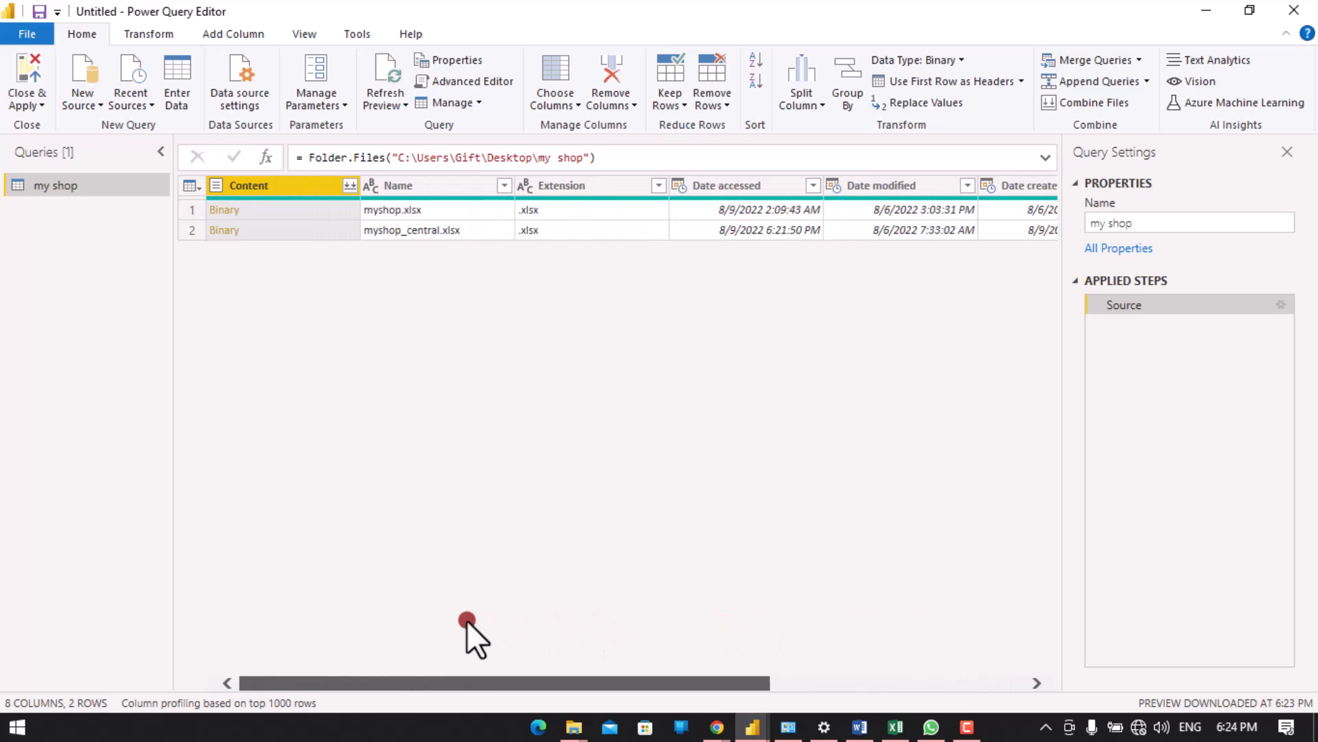
pyautogui.moveTo(467, 620); pyautogui.dragTo(323, 300)
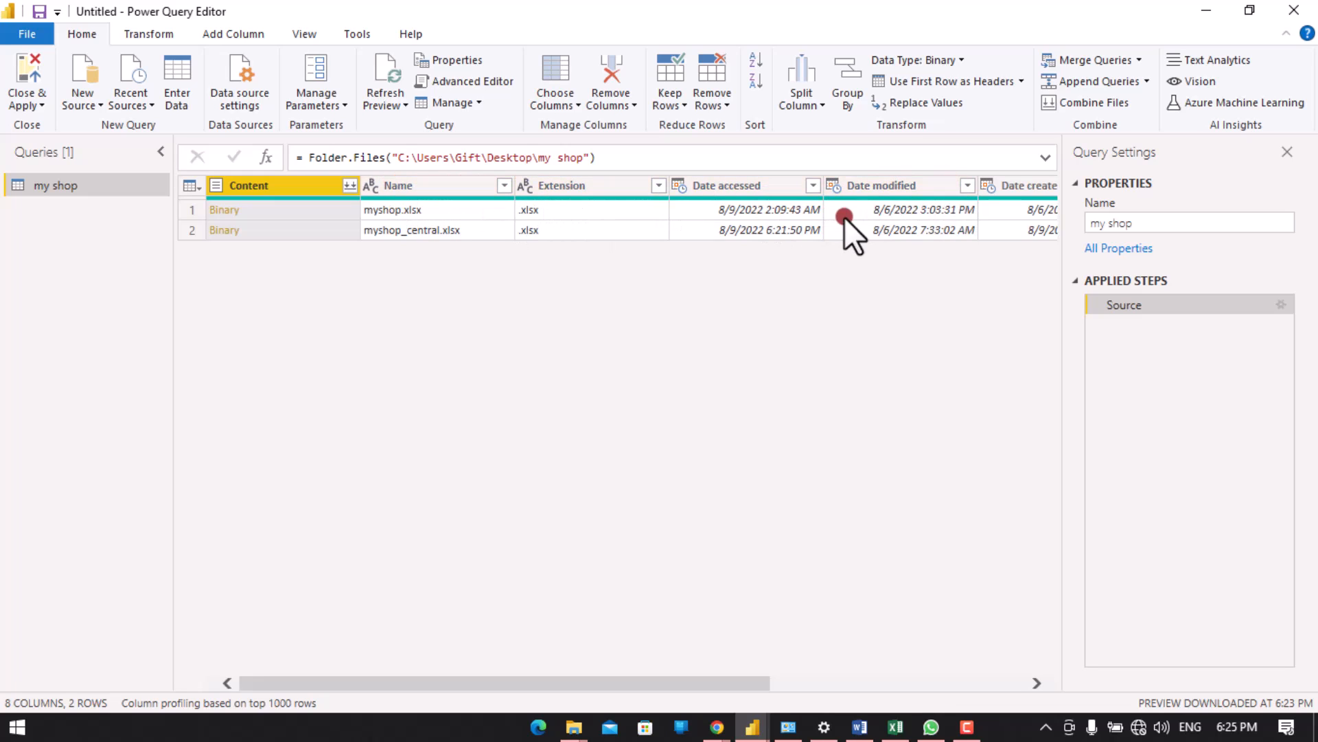
# Step: Remove all columns except Content, and combine the files by transforming the data of the whole Parameter1 folder
pyautogui.rightClick(284, 181)
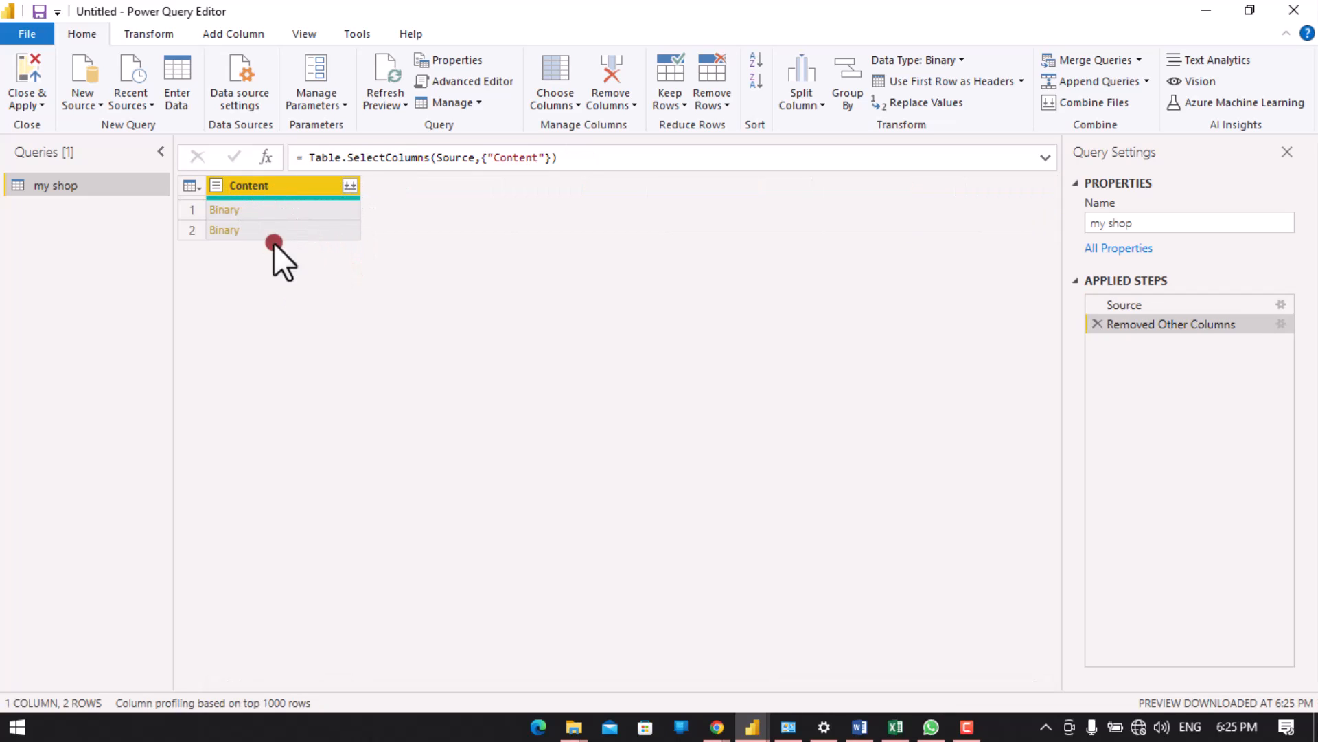
pyautogui.click(350, 186)
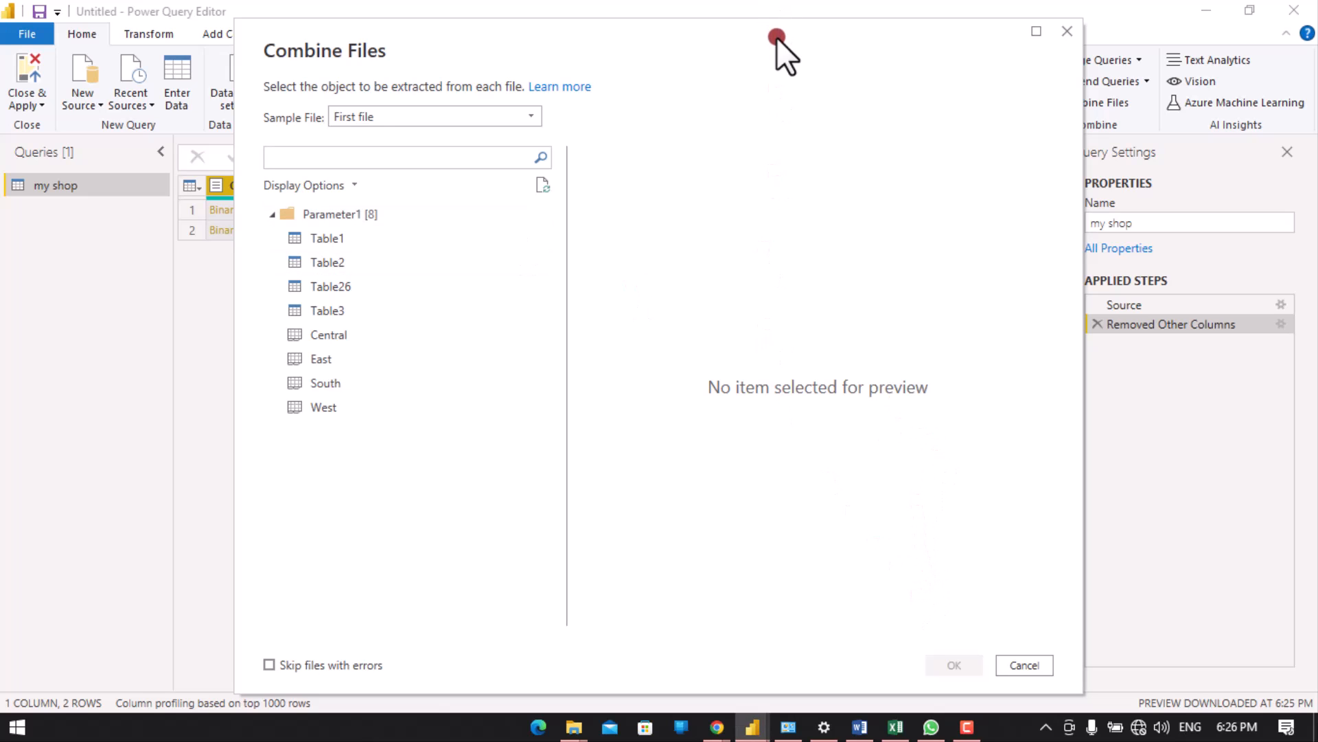
pyautogui.moveTo(776, 39); pyautogui.dragTo(664, 20)
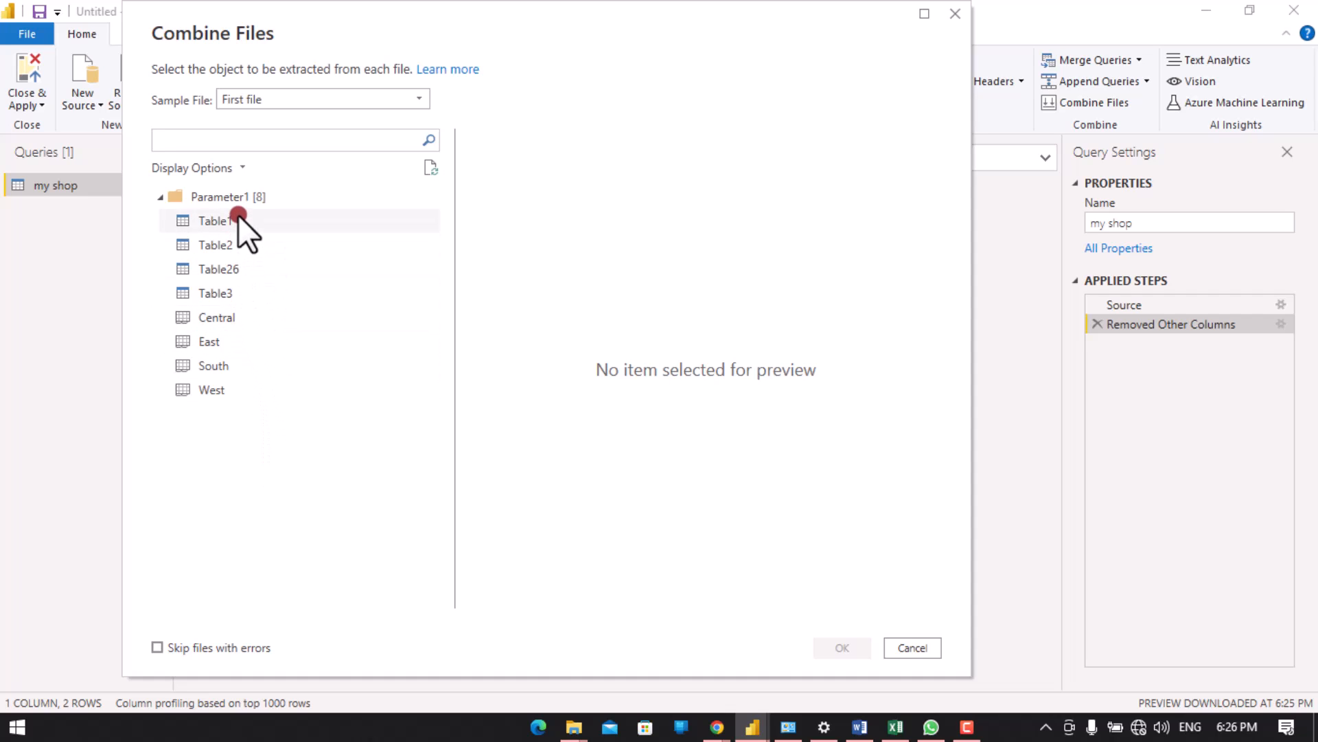
pyautogui.rightClick(241, 192)
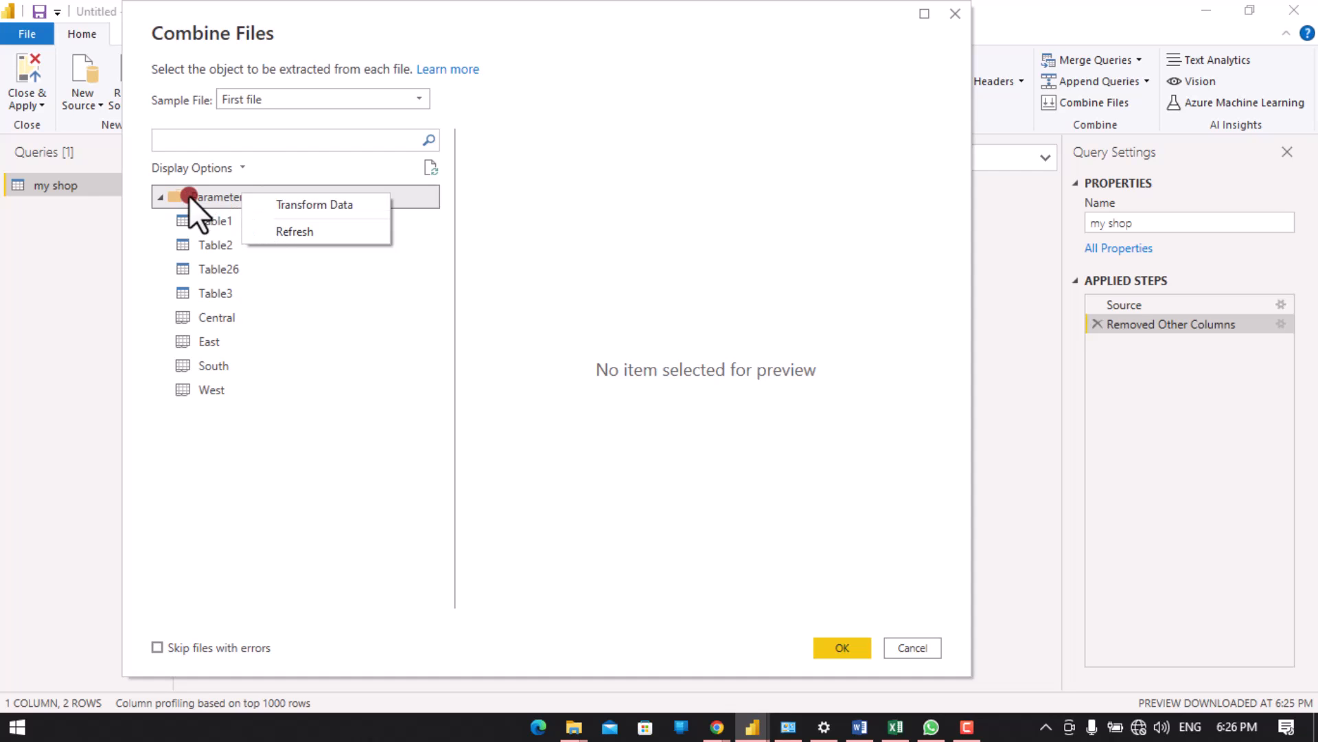
pyautogui.click(292, 199)
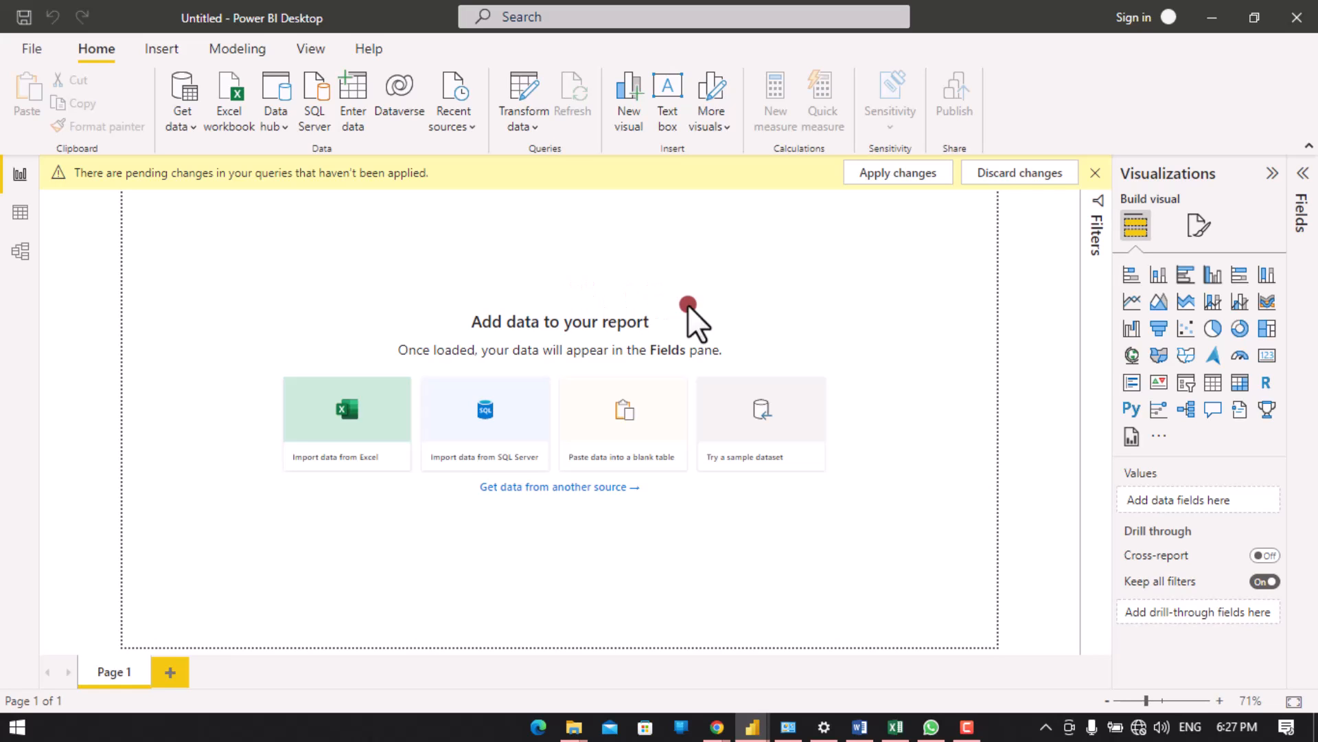
# Step: Return to the Power Query Editor window and filter the Item column to only Central, East, South and West
pyautogui.moveTo(753, 735)
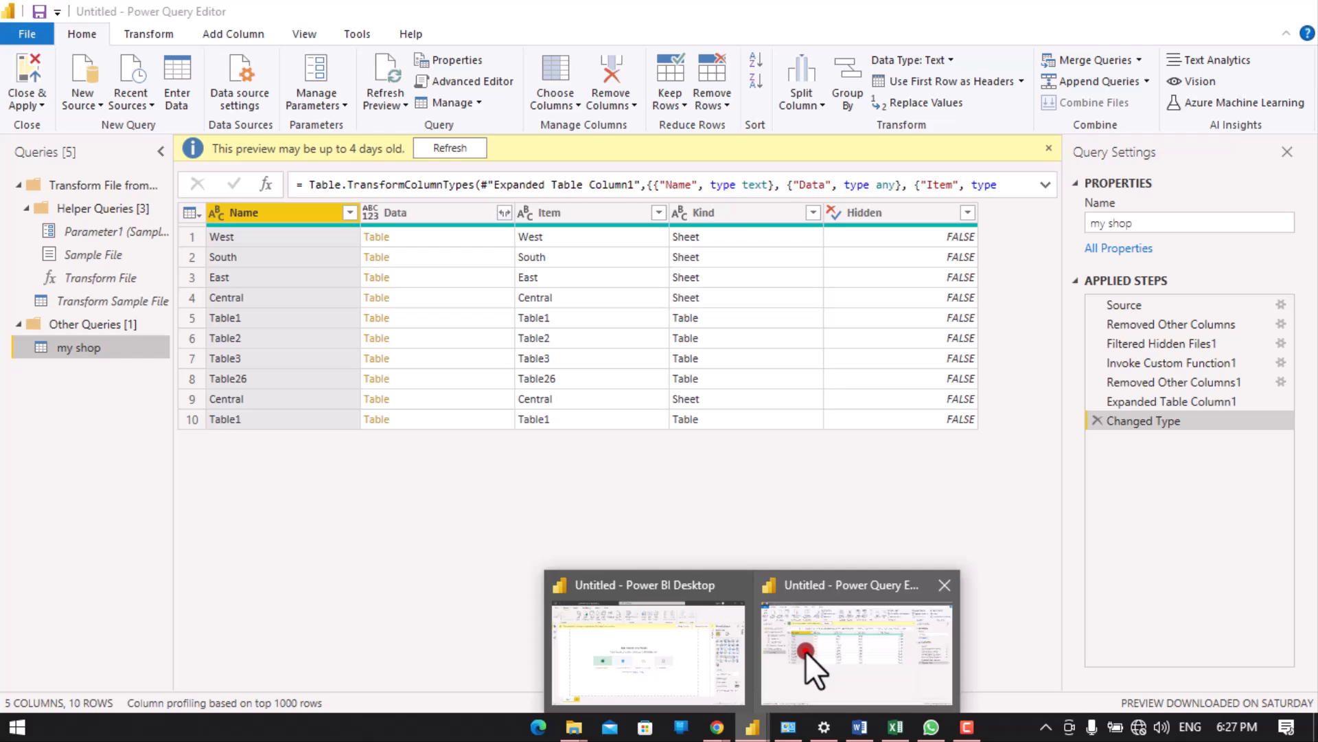
pyautogui.click(806, 651)
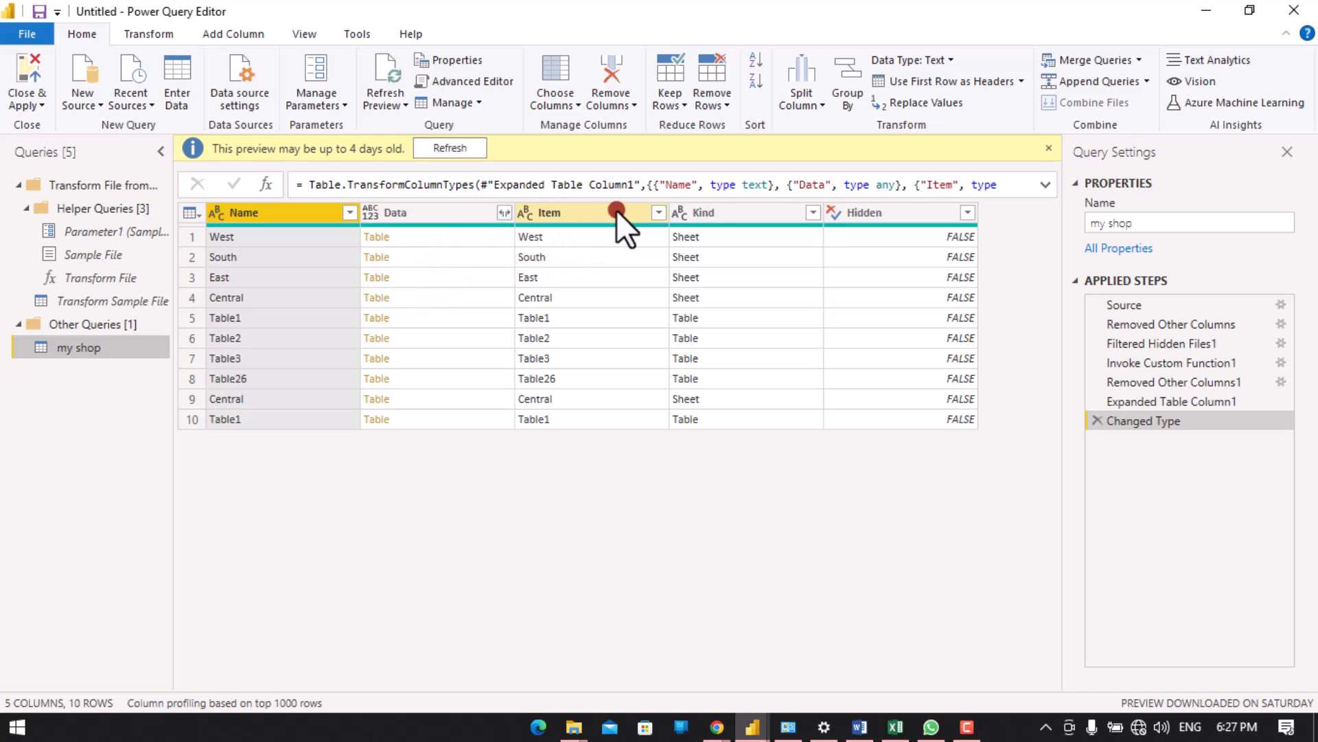
pyautogui.click(655, 216)
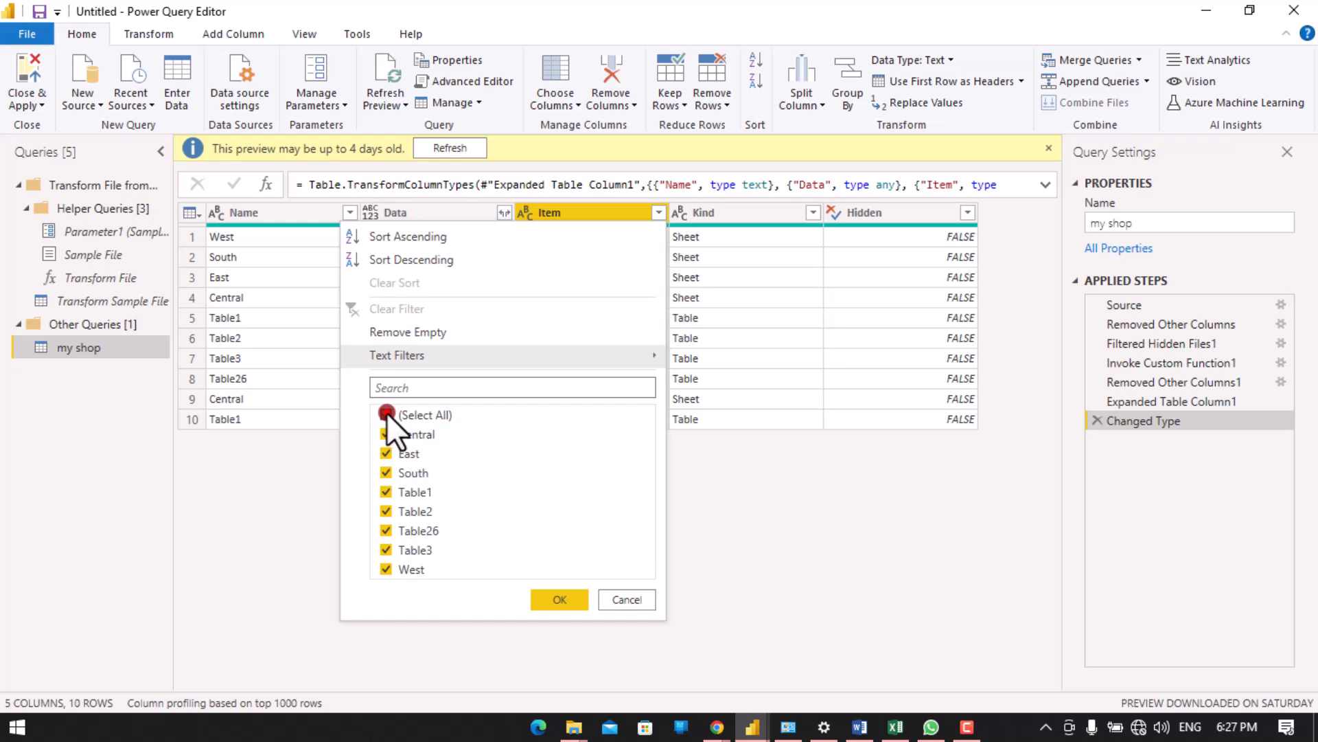
pyautogui.click(387, 415)
pyautogui.click(387, 434)
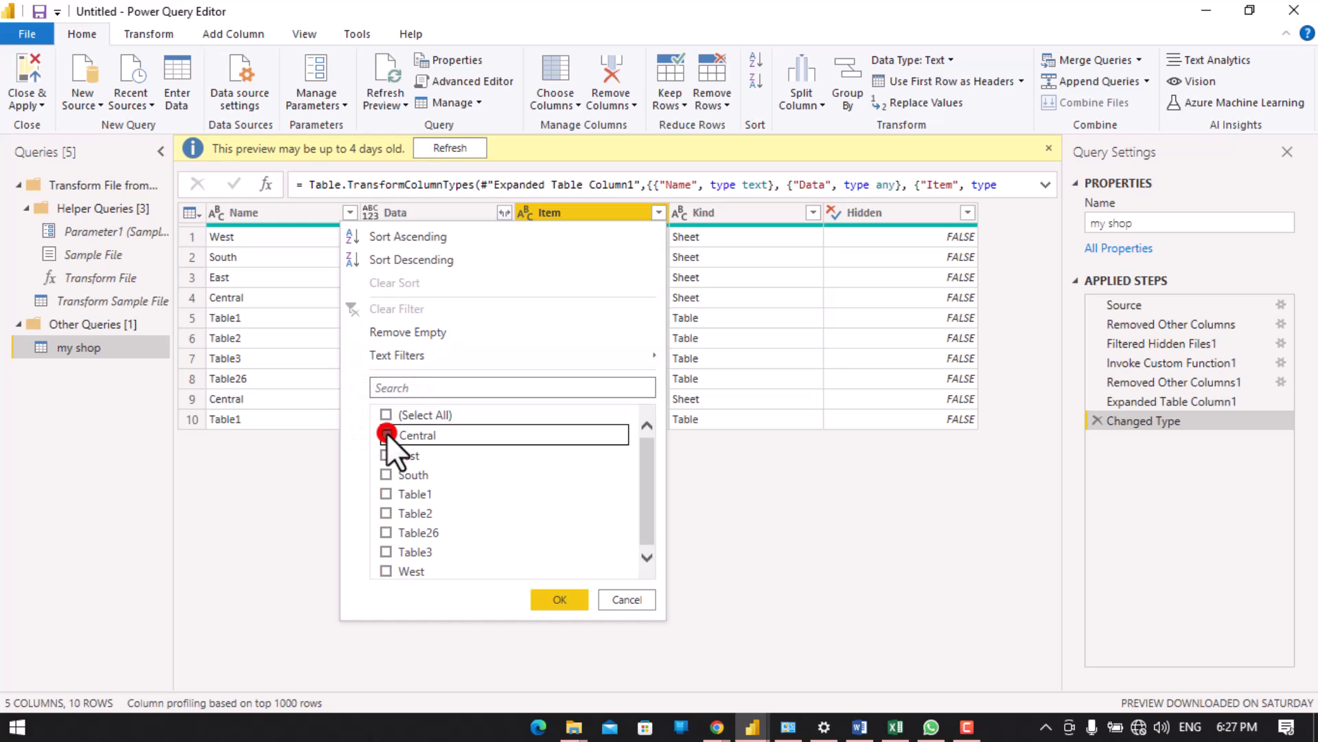
pyautogui.click(385, 453)
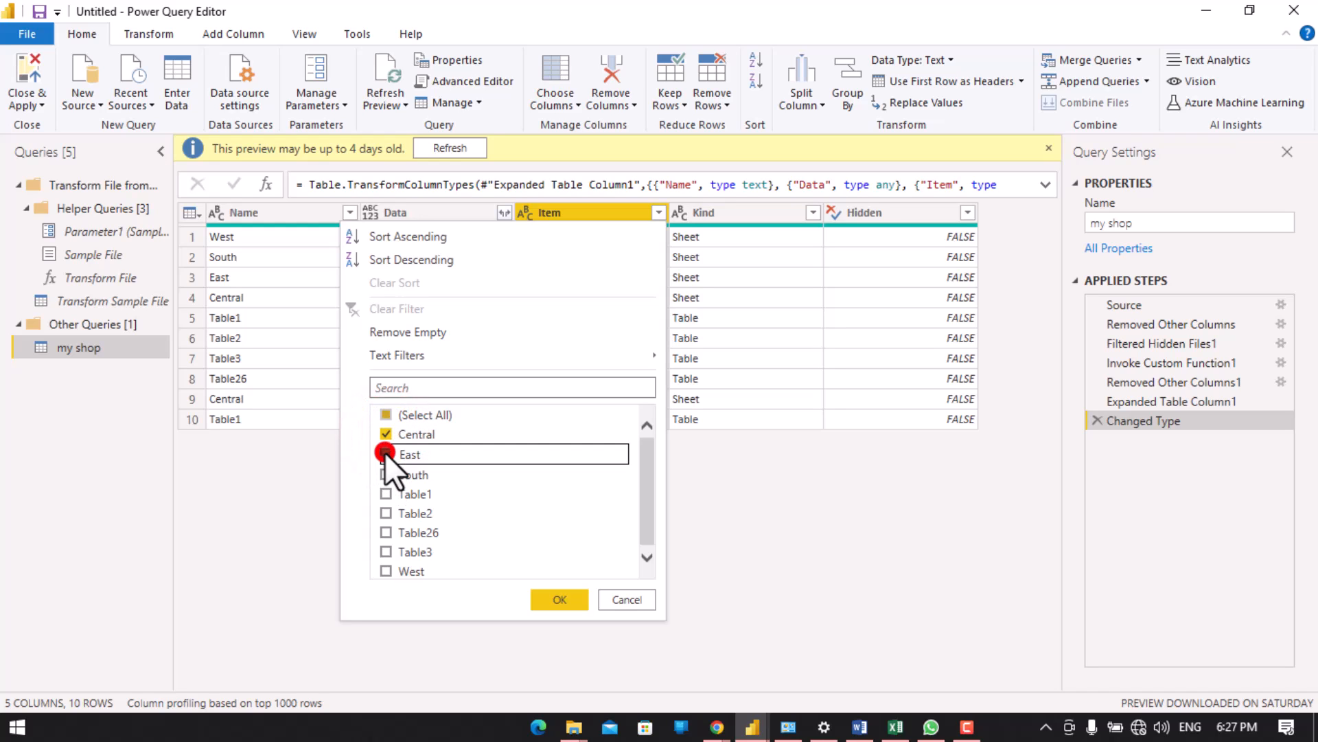
pyautogui.click(387, 474)
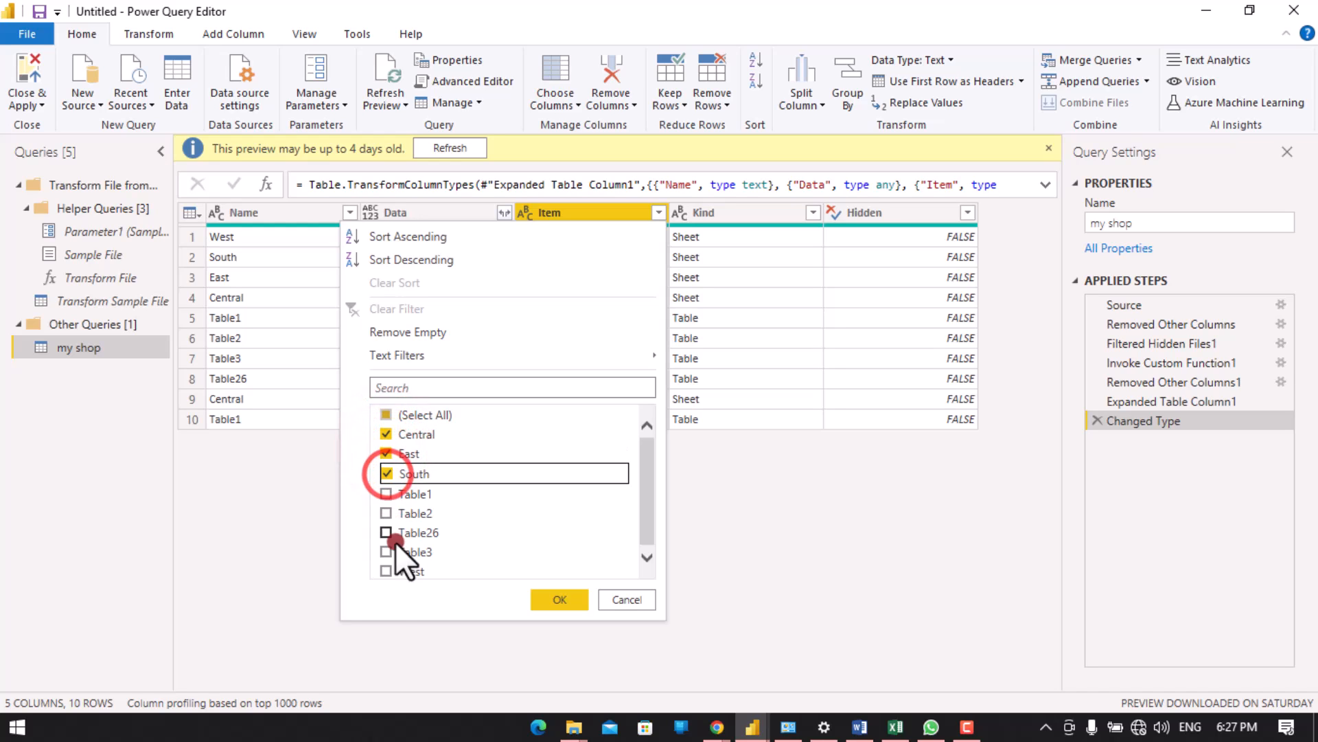
pyautogui.click(381, 568)
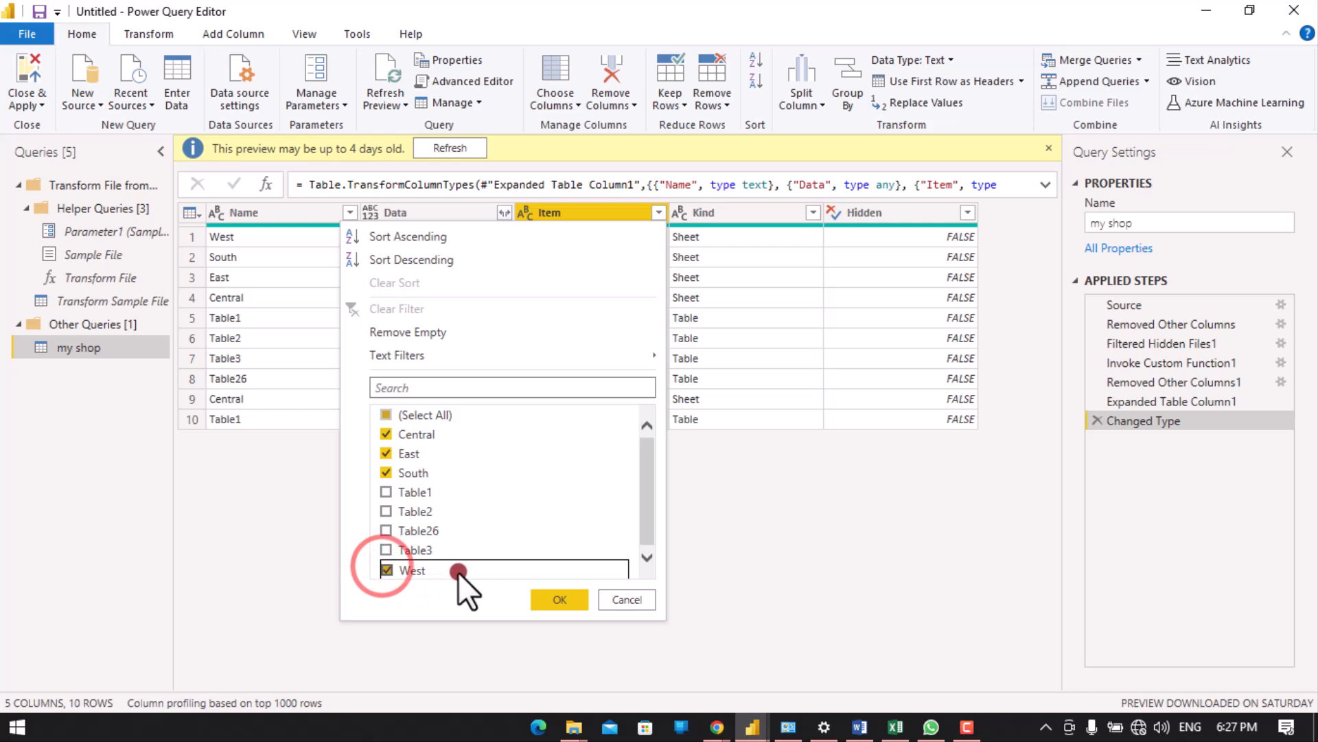
pyautogui.click(557, 599)
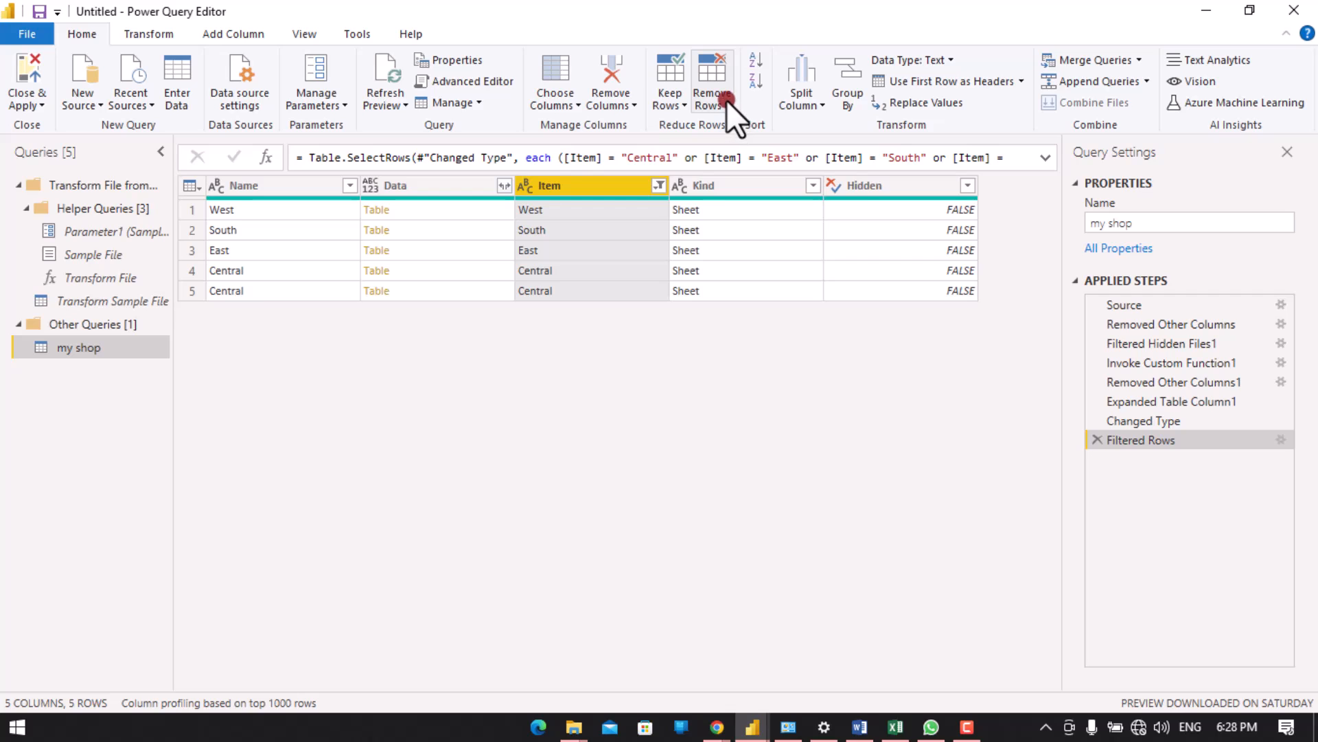
# Step: Remove 1 row from the bottom of the my shop query to drop the duplicate Central sheet
pyautogui.click(724, 74)
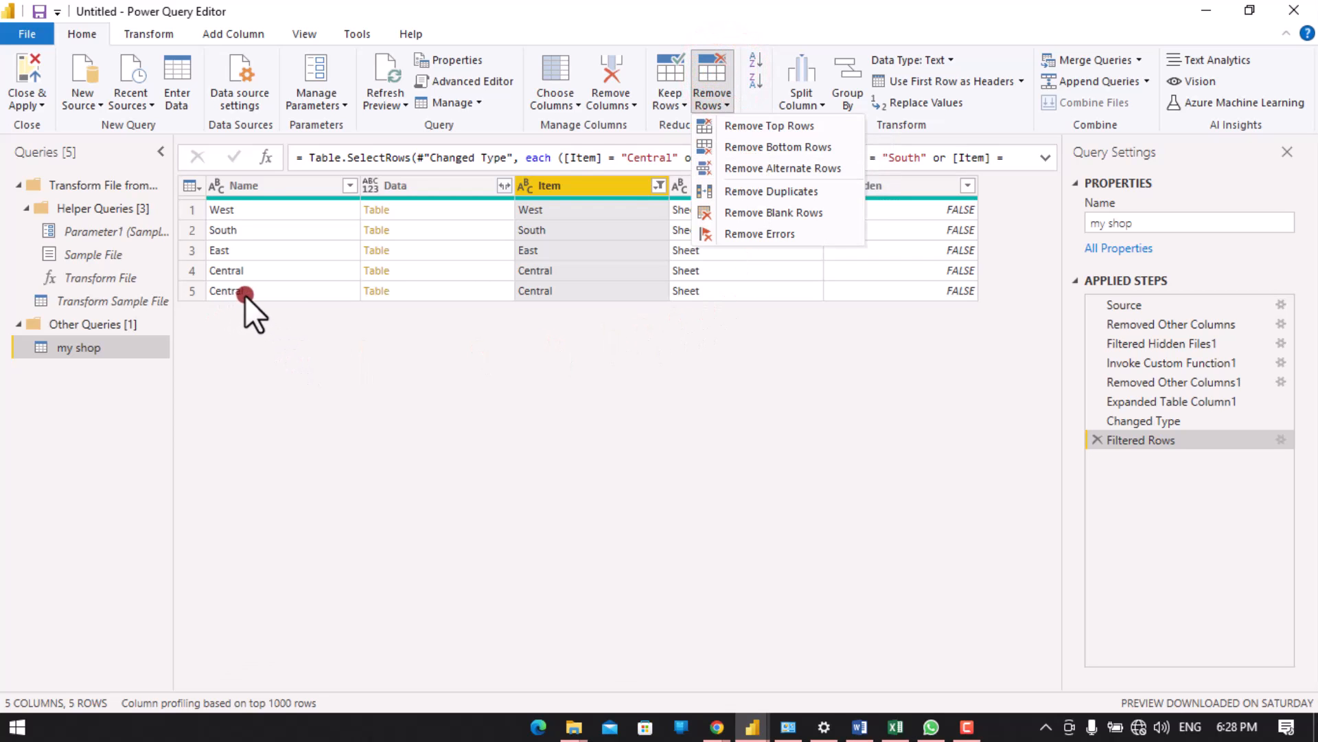
pyautogui.click(759, 152)
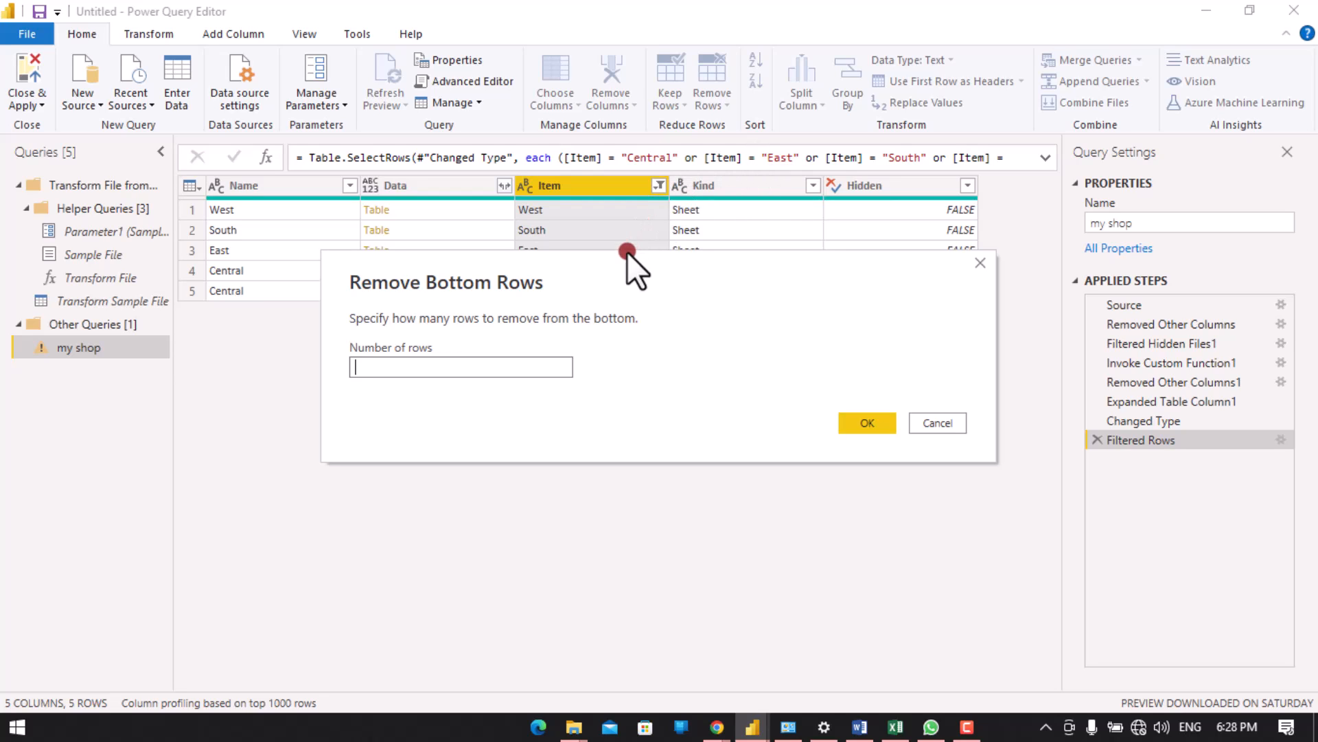
pyautogui.write('1')
pyautogui.click(868, 422)
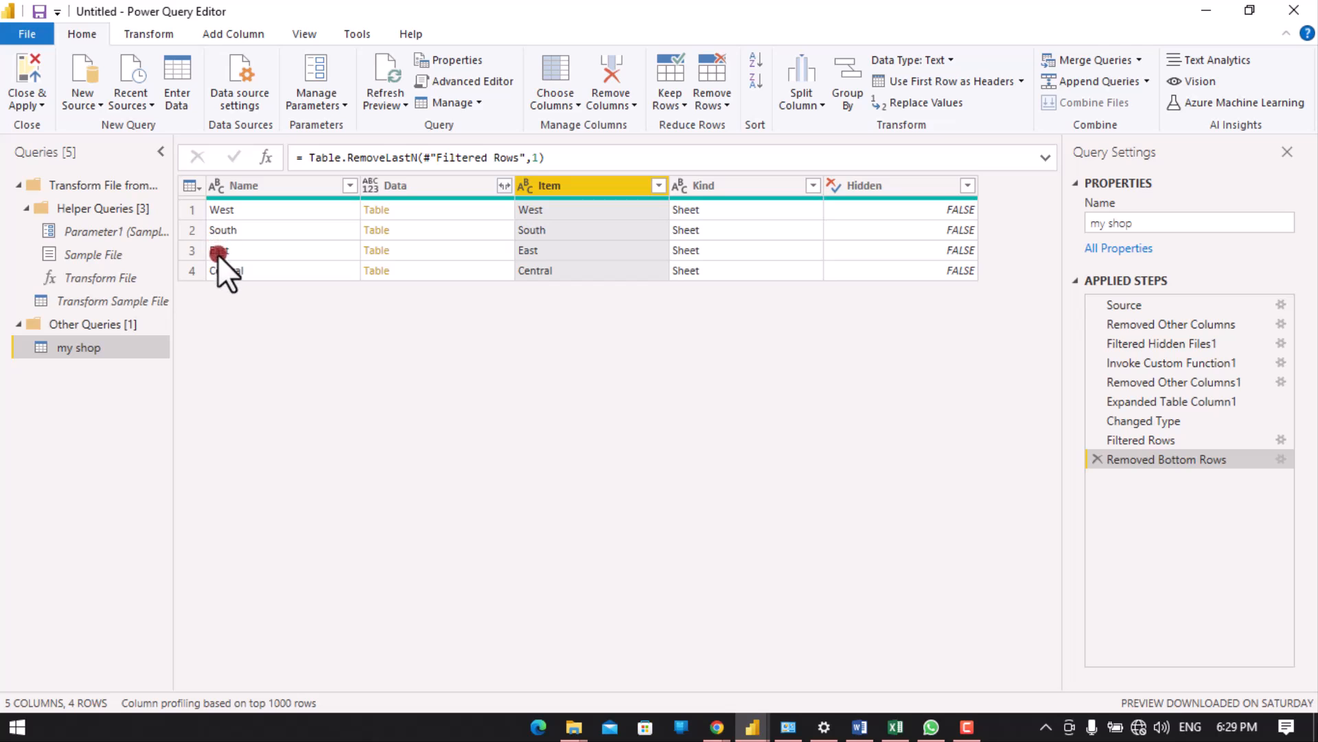
# Step: Remove all columns of the my shop query except Data
pyautogui.click(397, 190)
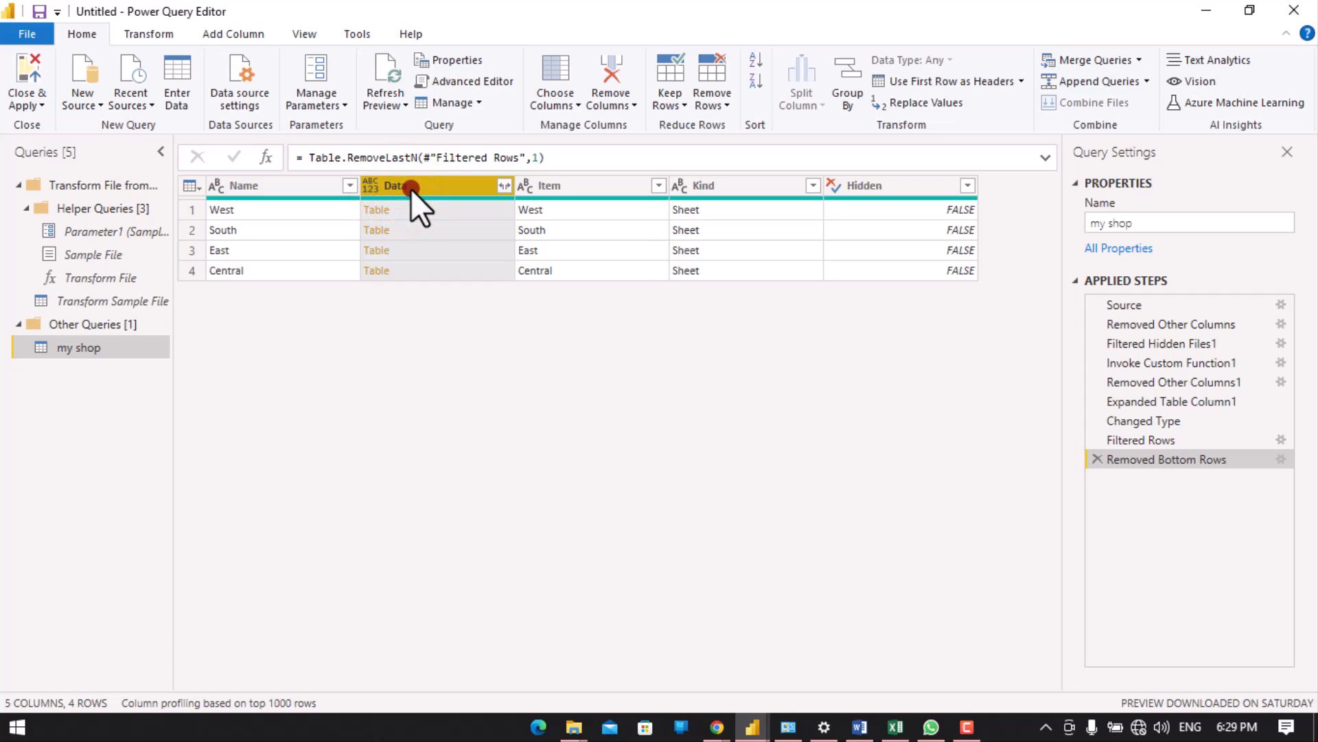
pyautogui.rightClick(412, 189)
pyautogui.click(479, 243)
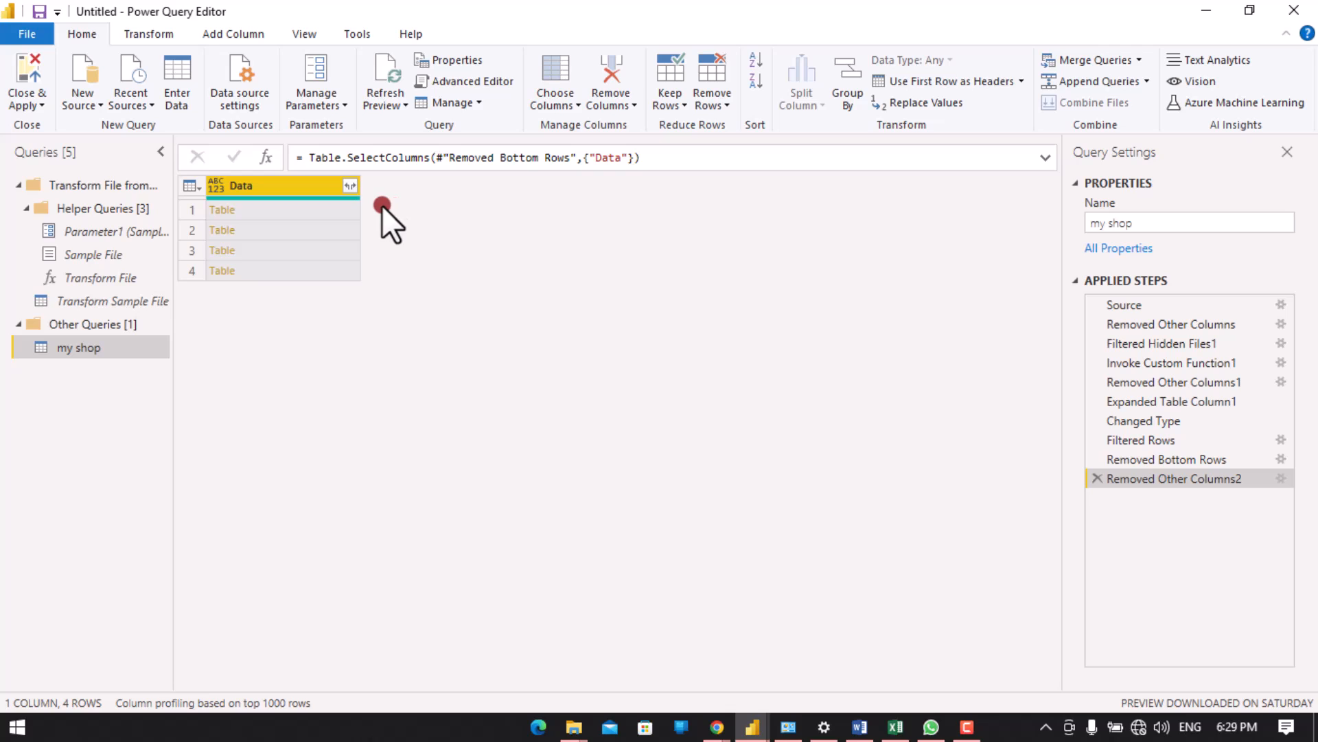
# Step: Expand the Data column into all its columns without the original column name prefix, and promote the first row to headers
pyautogui.click(348, 186)
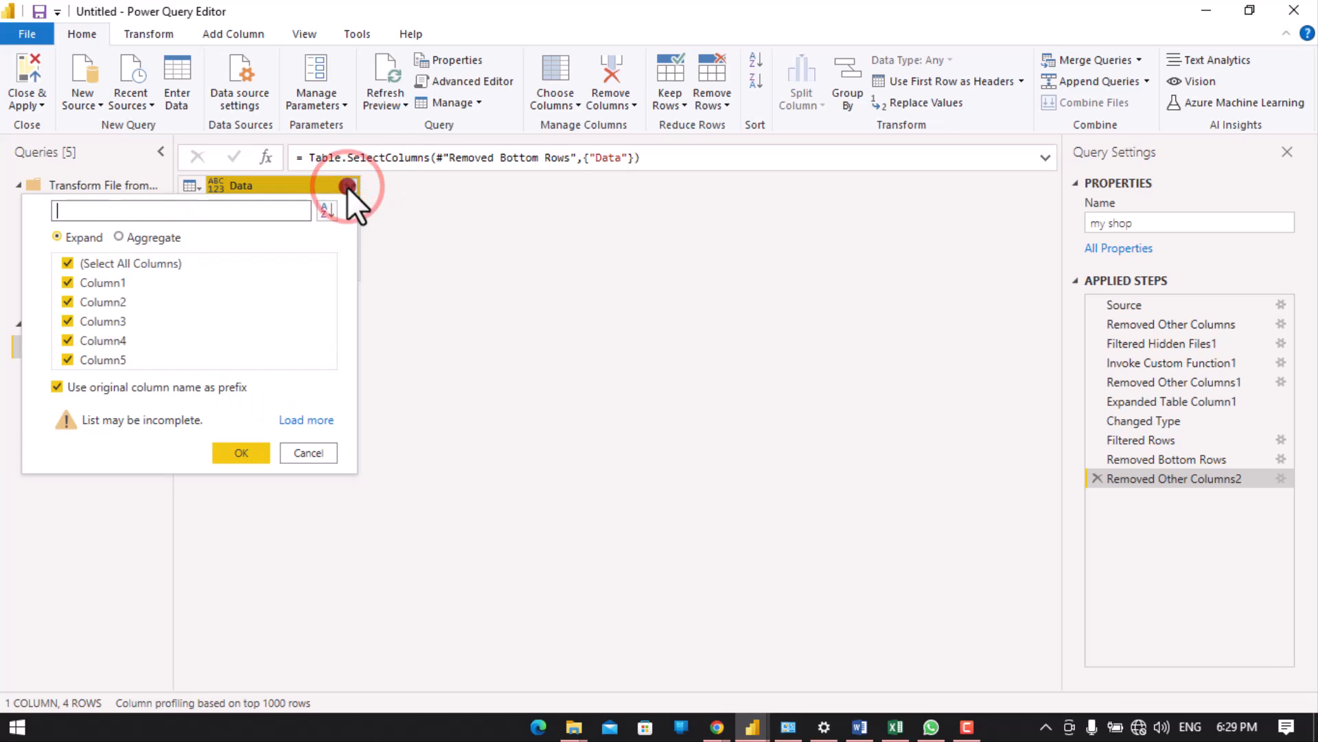
pyautogui.click(56, 386)
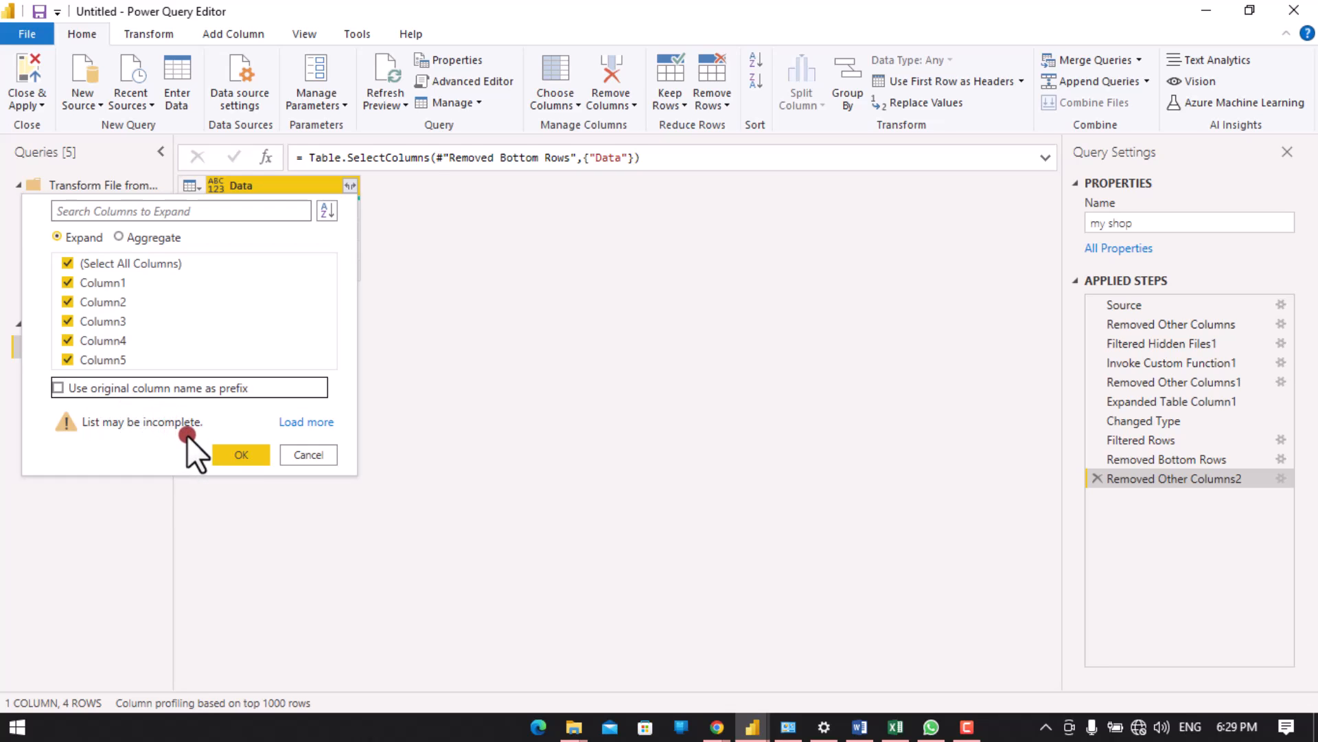
pyautogui.click(236, 451)
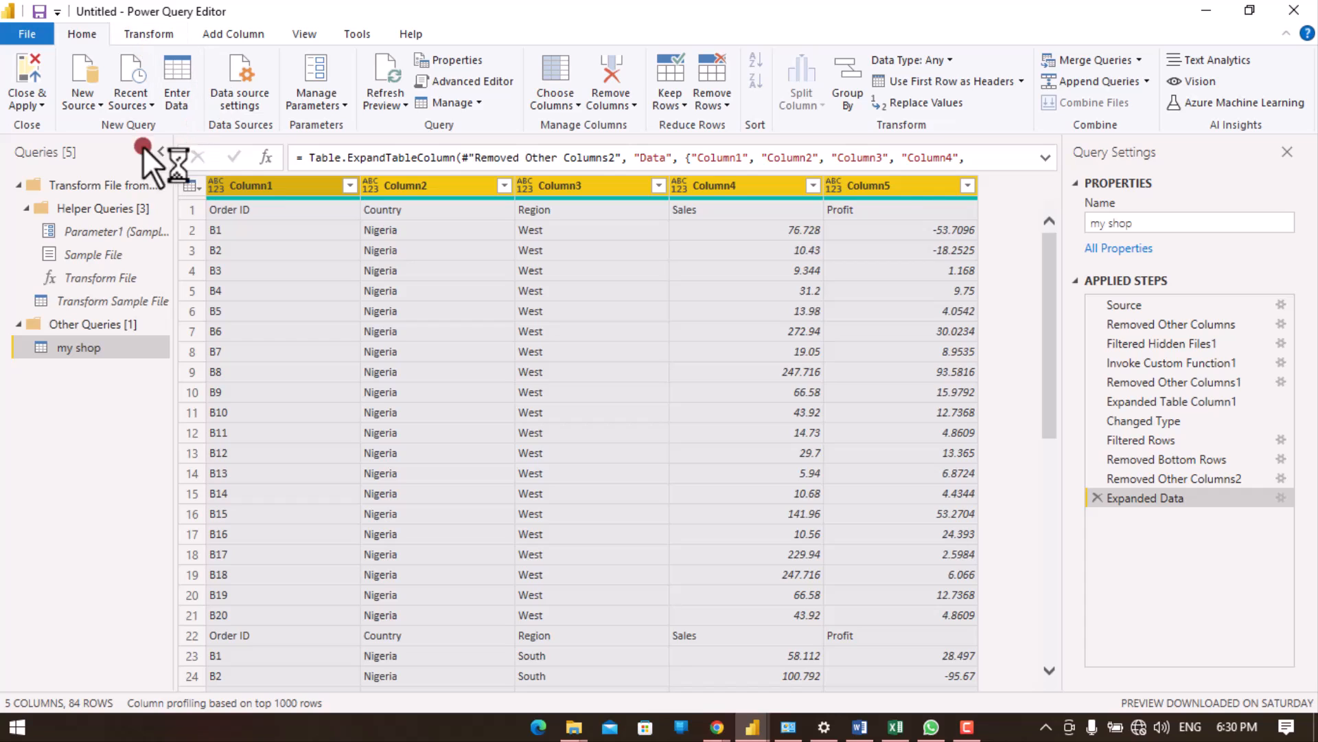
pyautogui.click(82, 33)
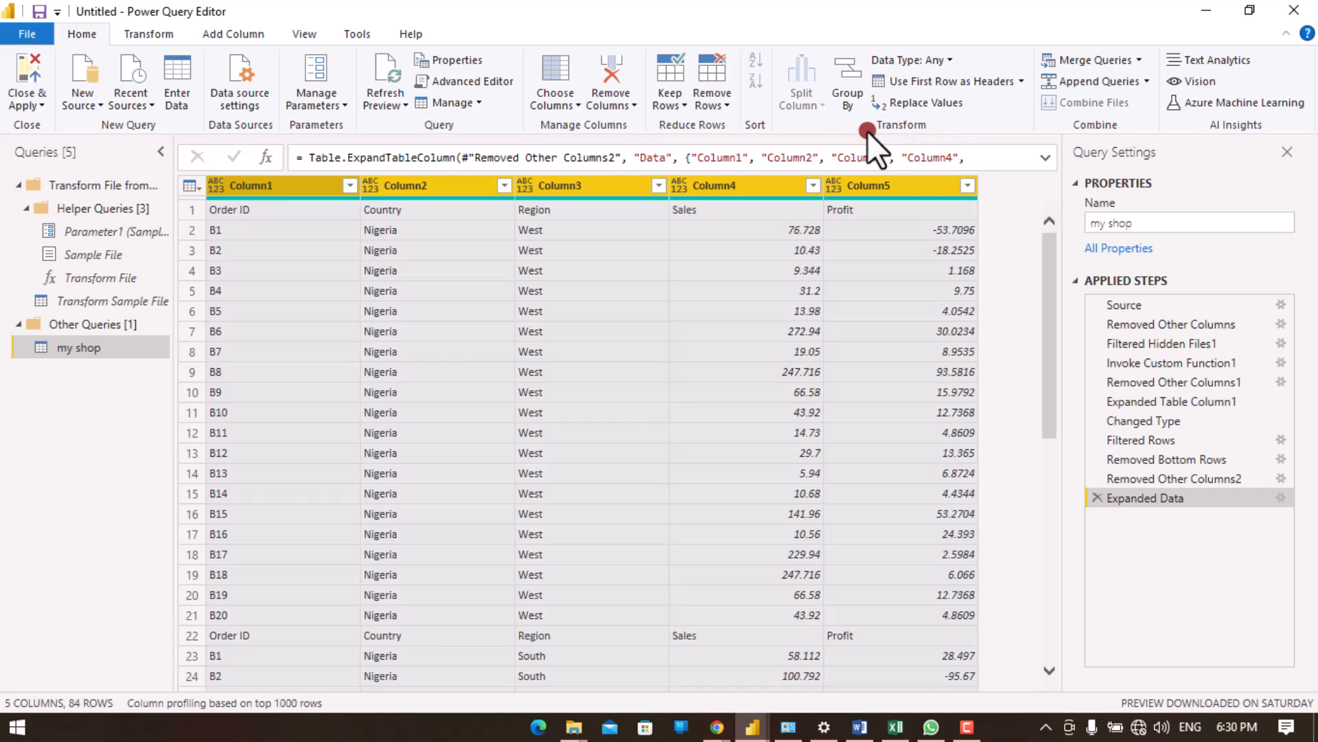
pyautogui.click(907, 86)
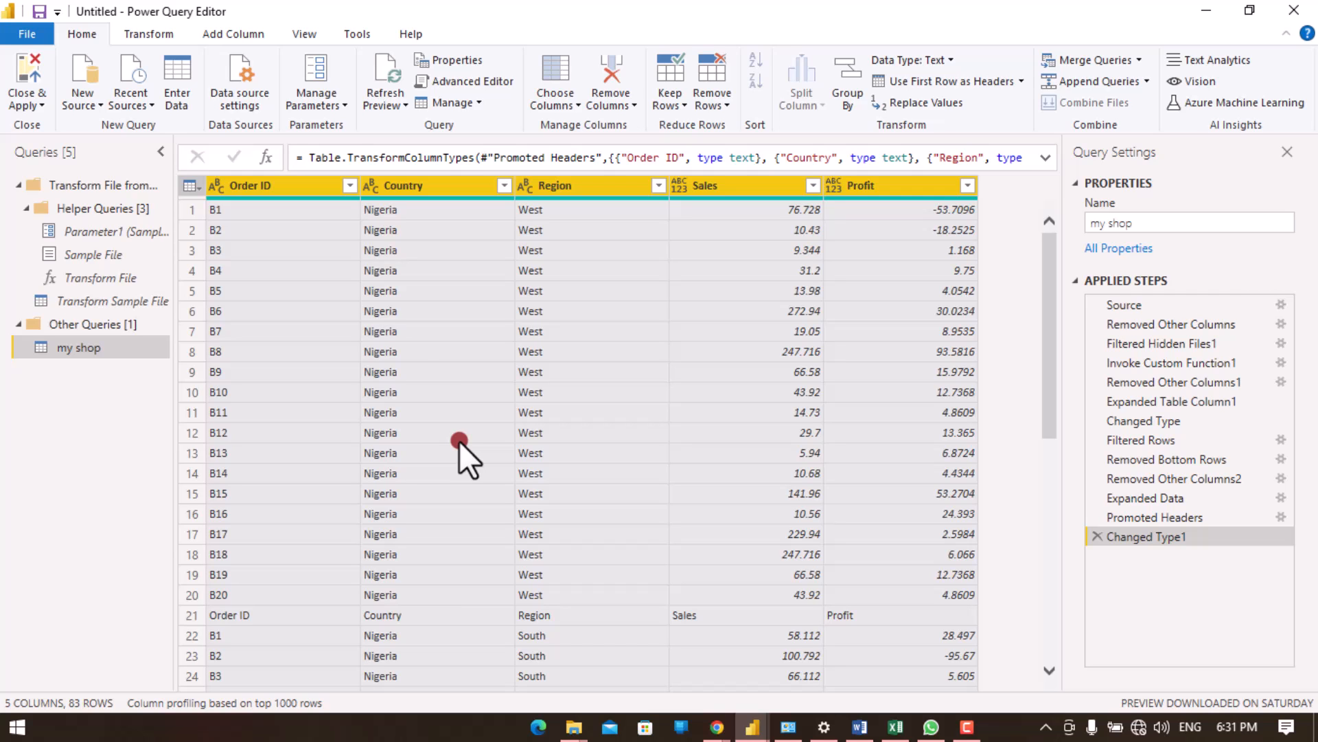
# Step: Filter the Region column to exclude the value Region, removing the repeated header rows from the combined sheets
pyautogui.scroll(-9, 629, 532)
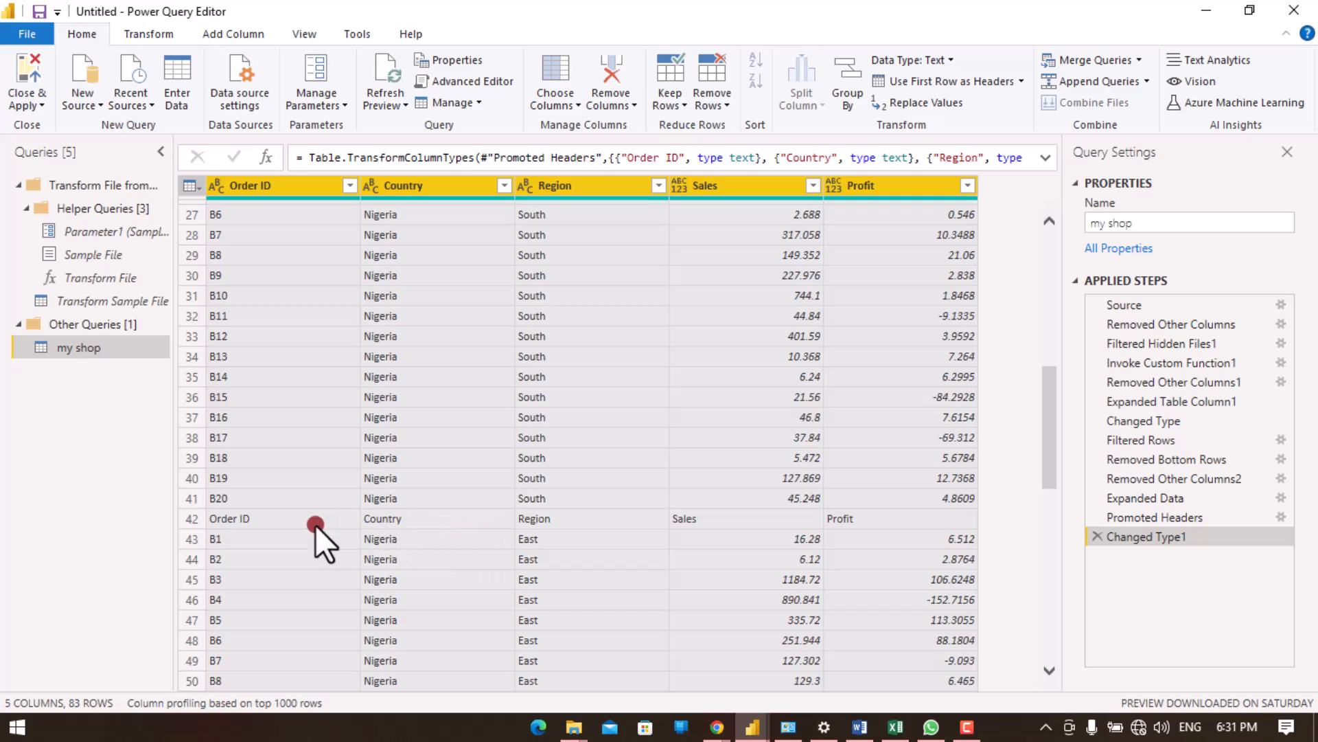
pyautogui.scroll(9, 722, 430)
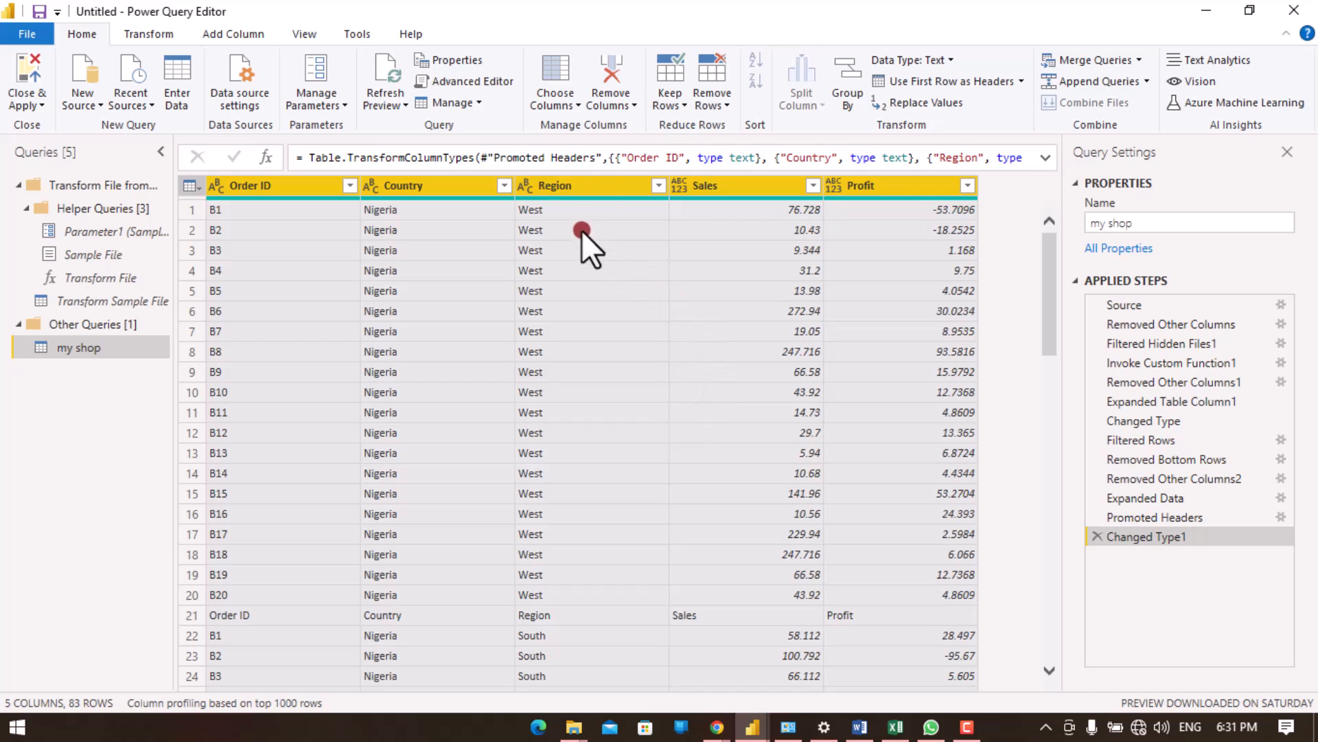
pyautogui.click(660, 187)
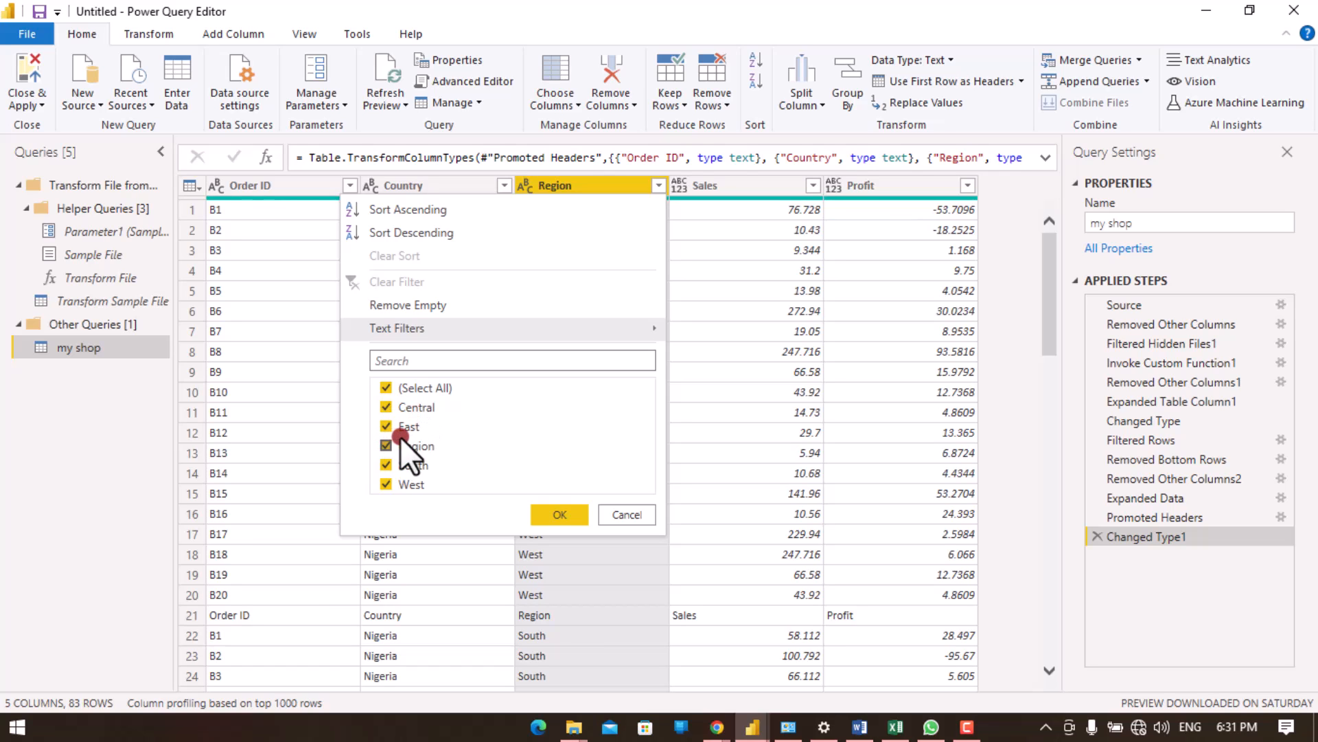
pyautogui.click(389, 486)
pyautogui.click(386, 445)
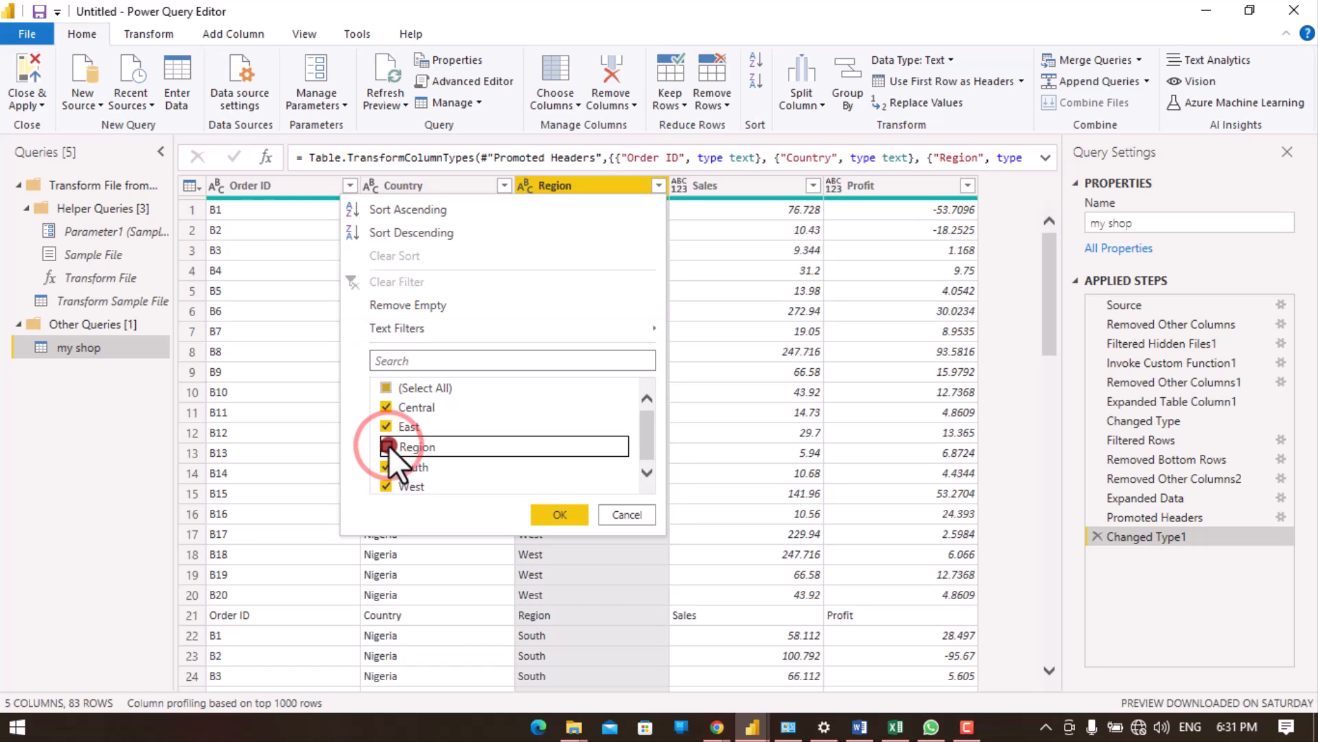
pyautogui.click(565, 511)
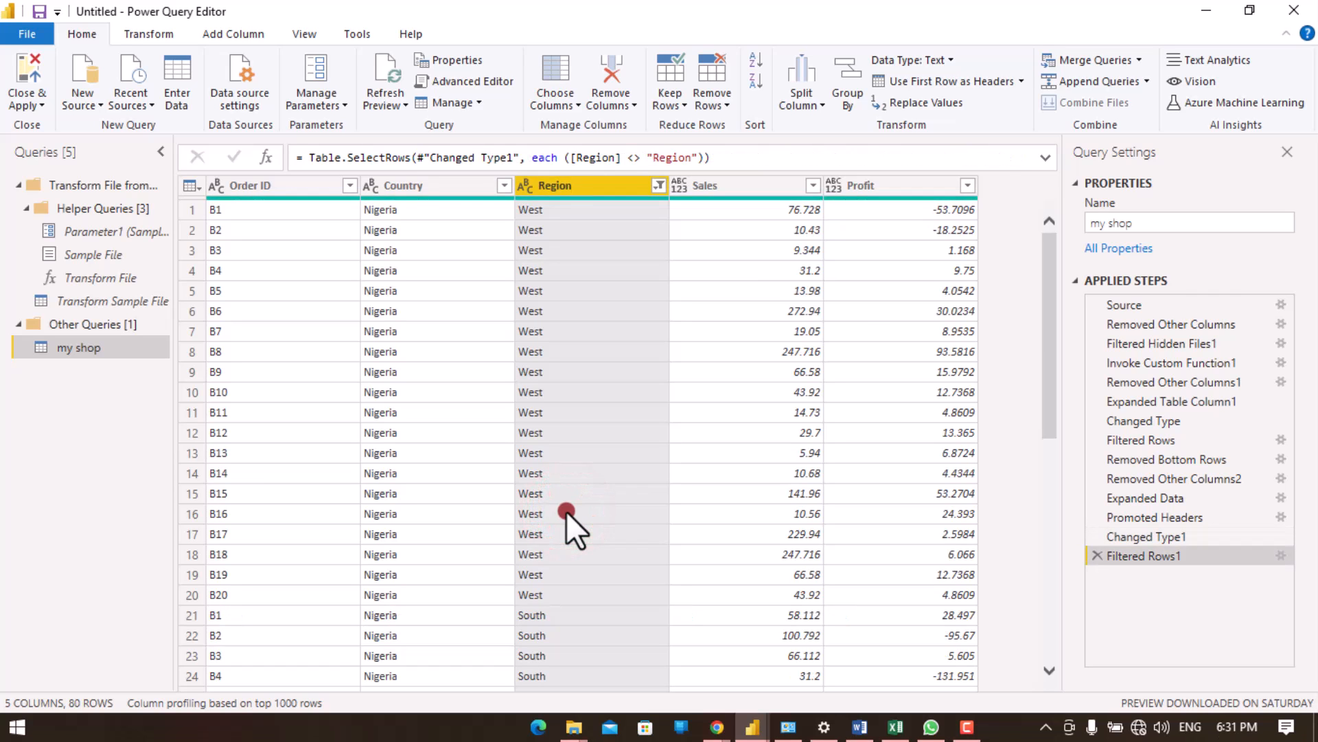
pyautogui.scroll(-8, 606, 493)
pyautogui.scroll(-10, 606, 492)
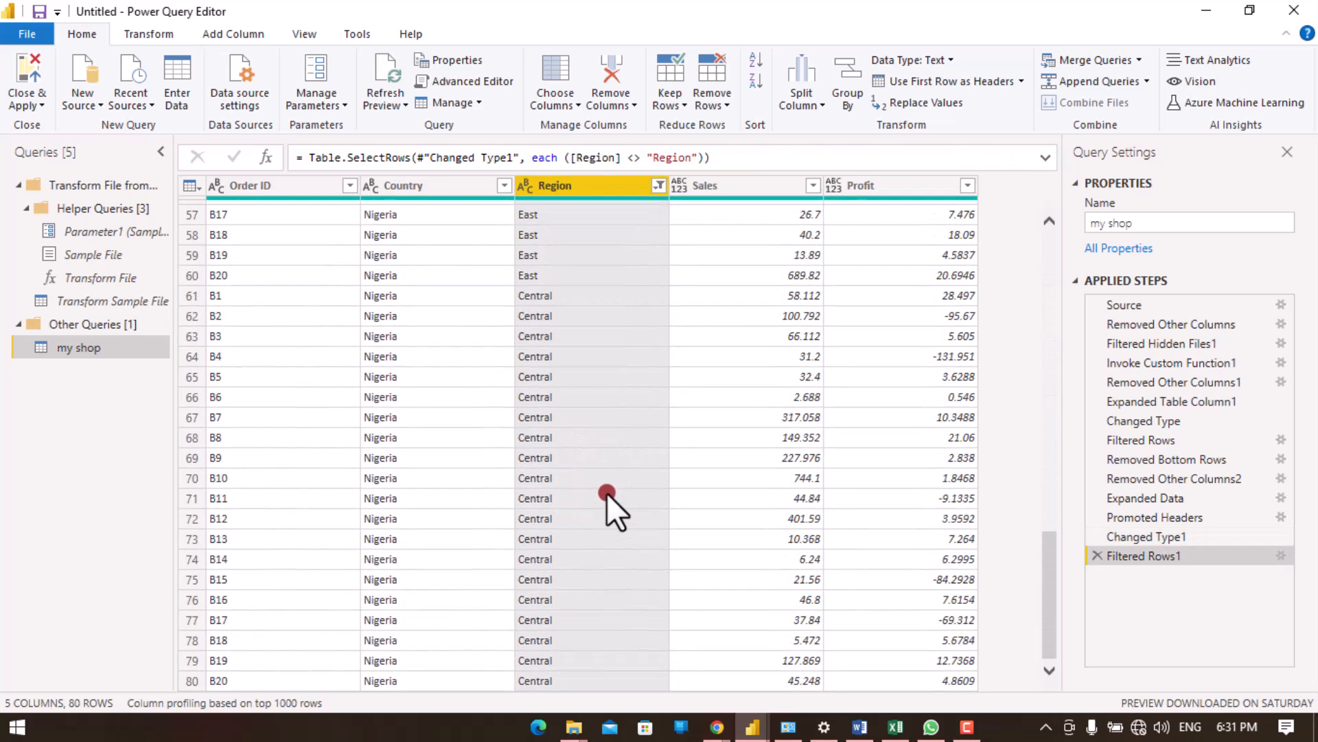
pyautogui.scroll(19, 607, 492)
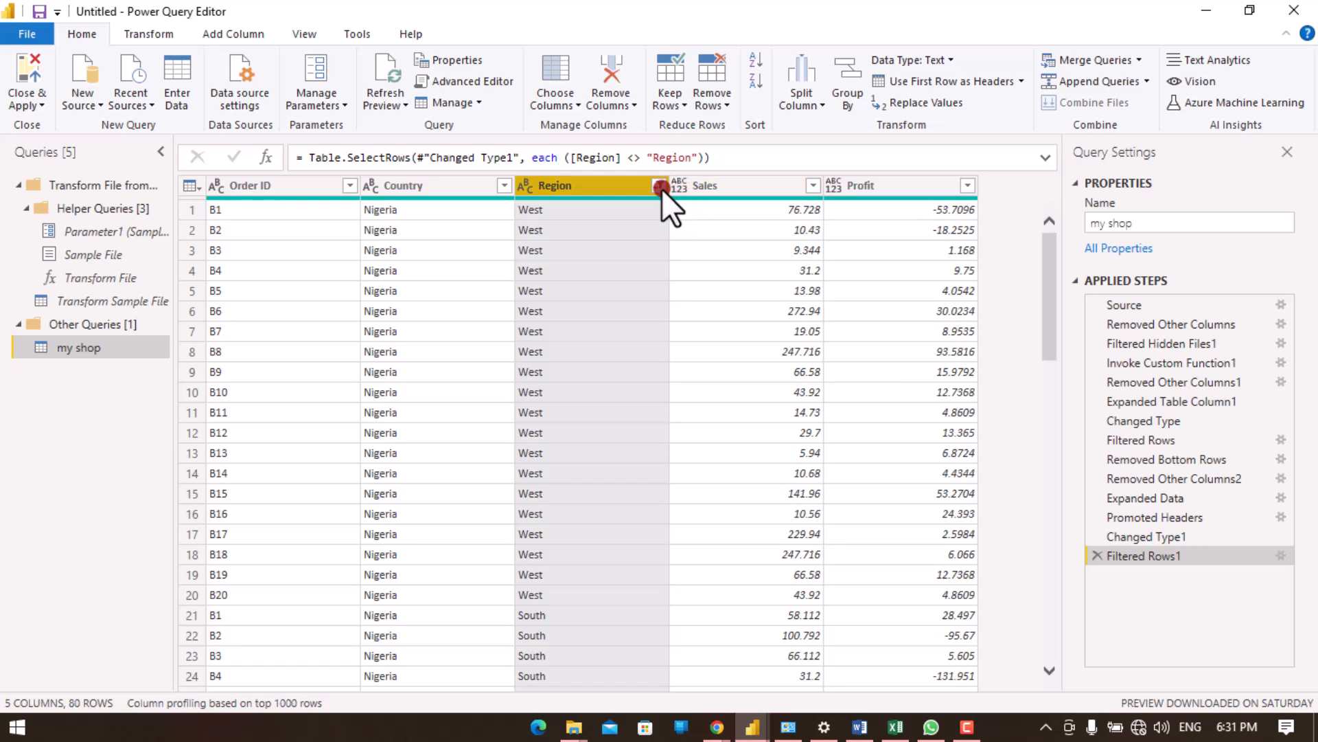
# Step: Set the data type of the Sales and Profit columns to Decimal Number
pyautogui.click(217, 190)
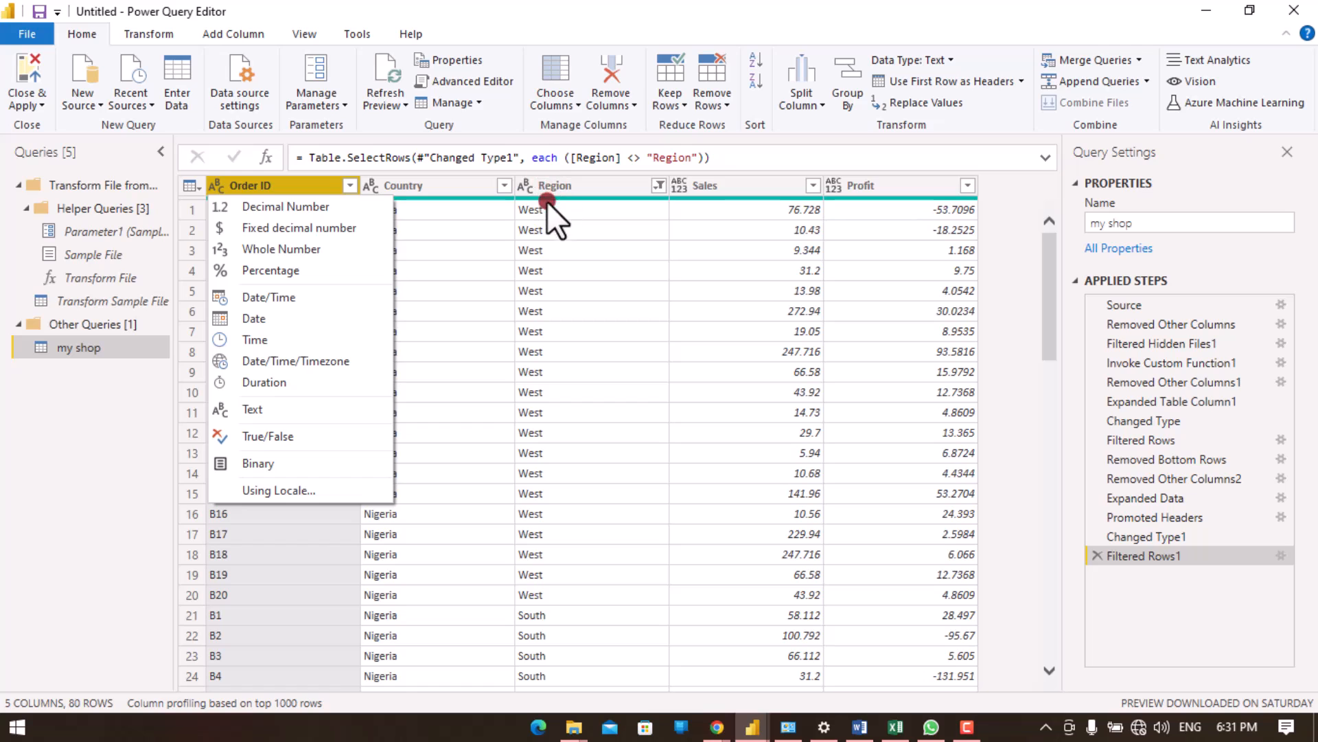
pyautogui.click(680, 189)
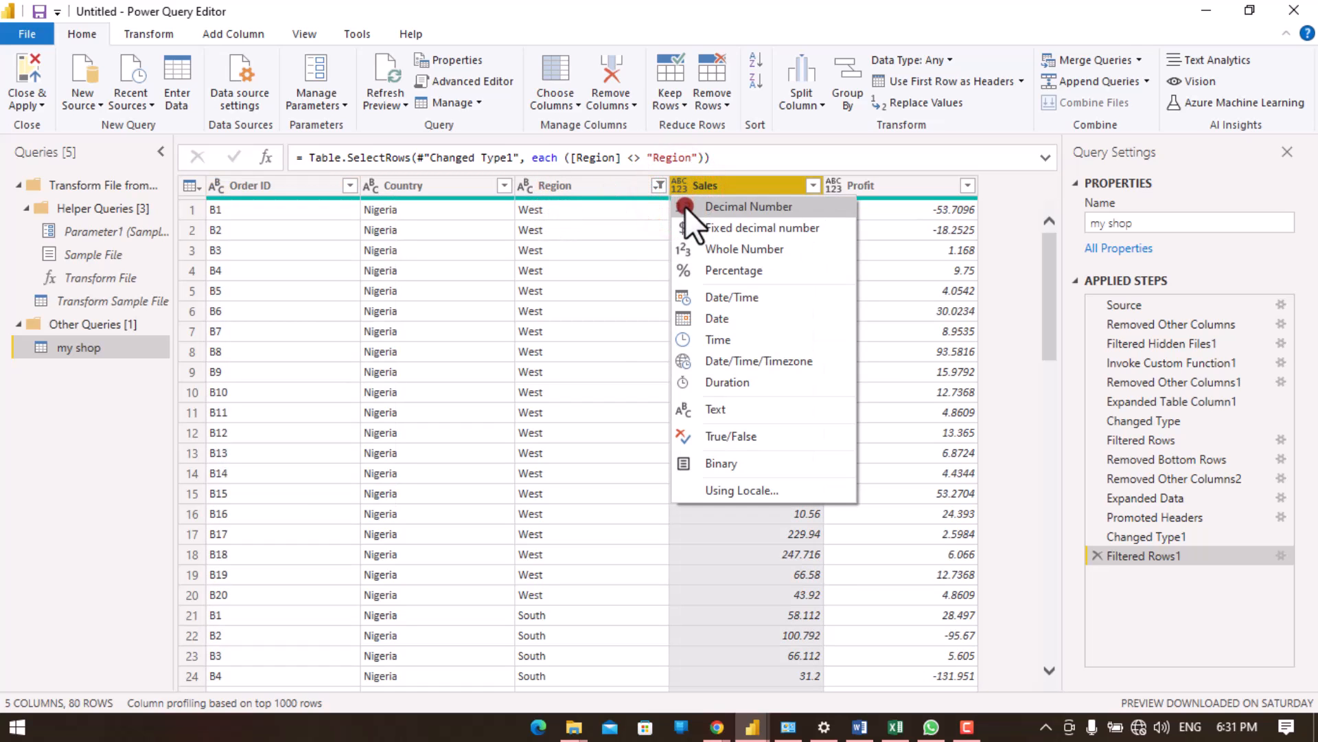
pyautogui.click(769, 557)
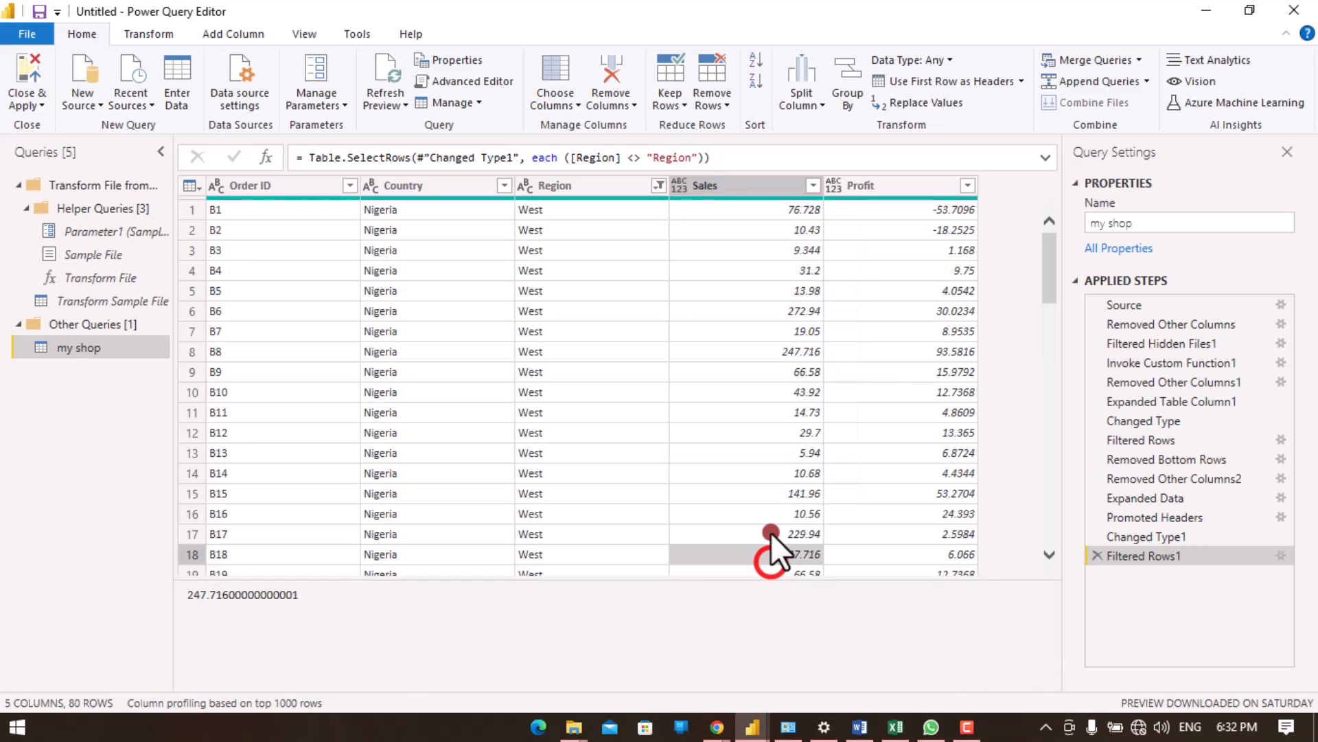
pyautogui.click(683, 193)
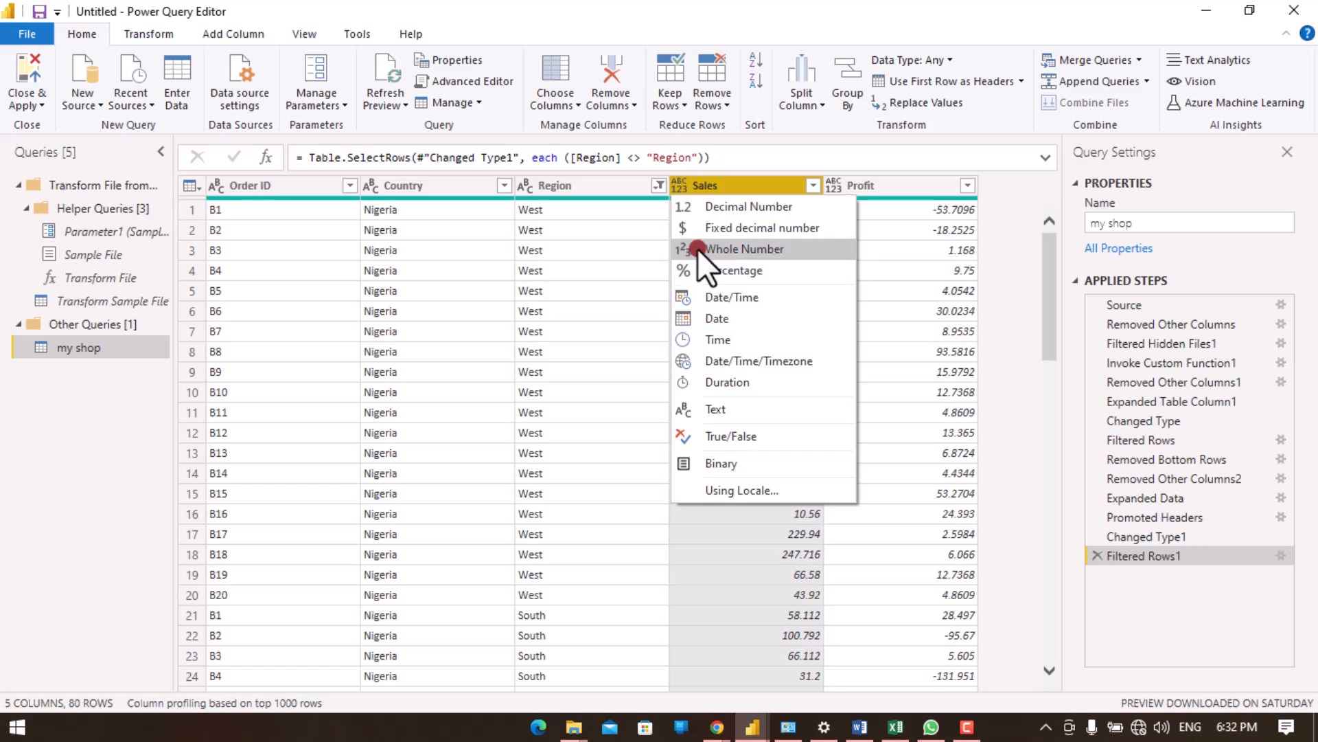
pyautogui.click(733, 208)
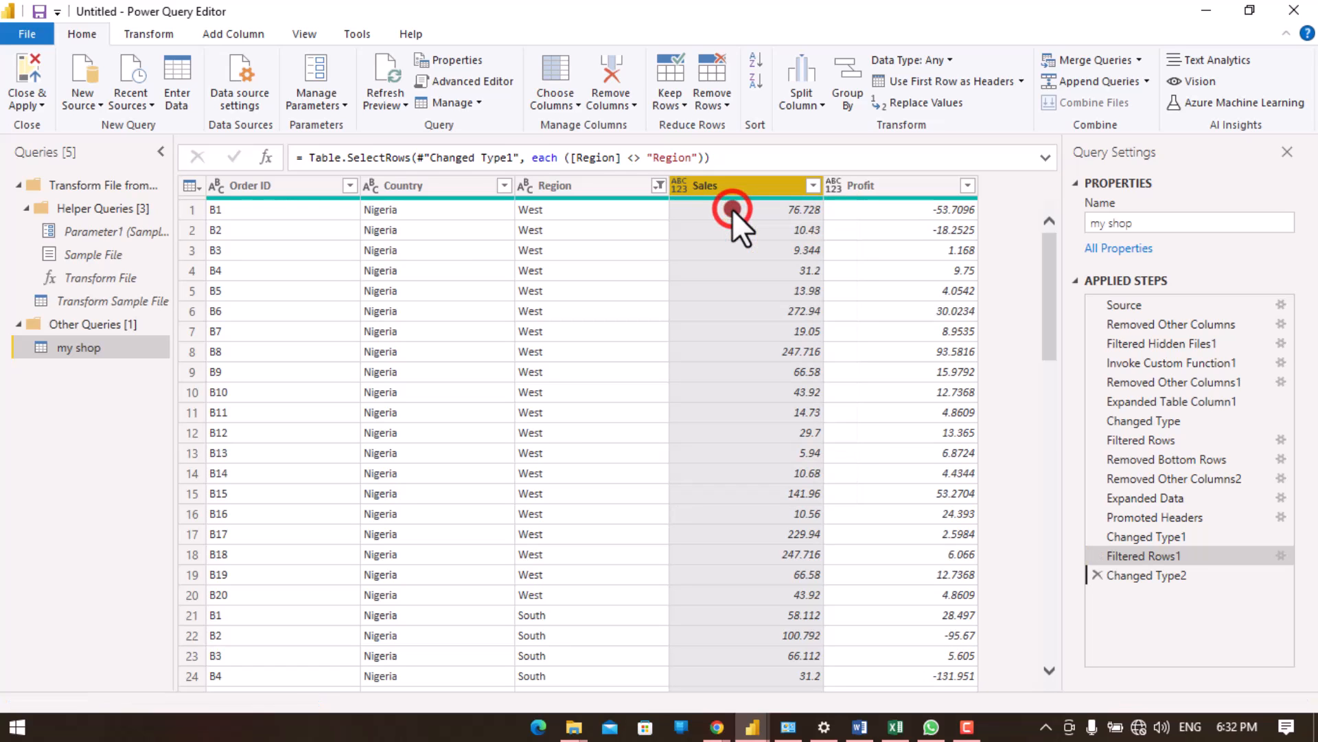
pyautogui.click(832, 187)
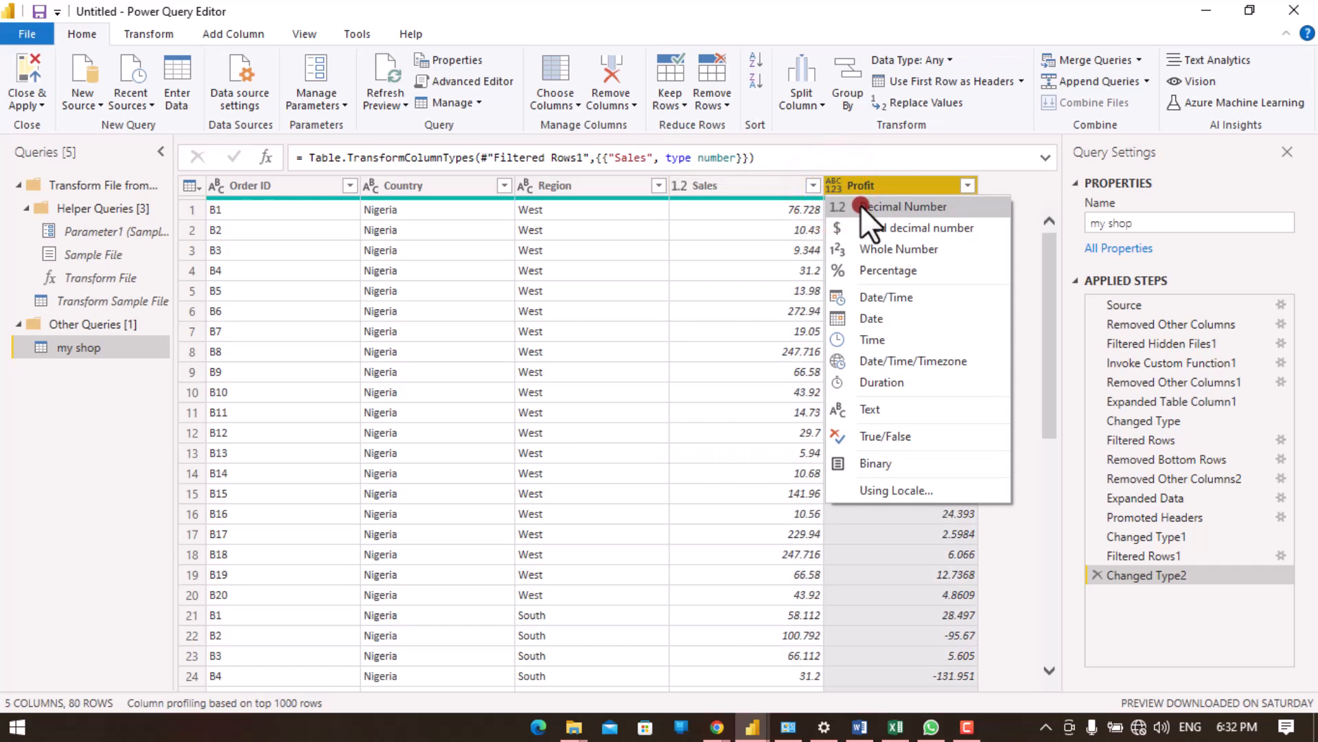
pyautogui.click(861, 205)
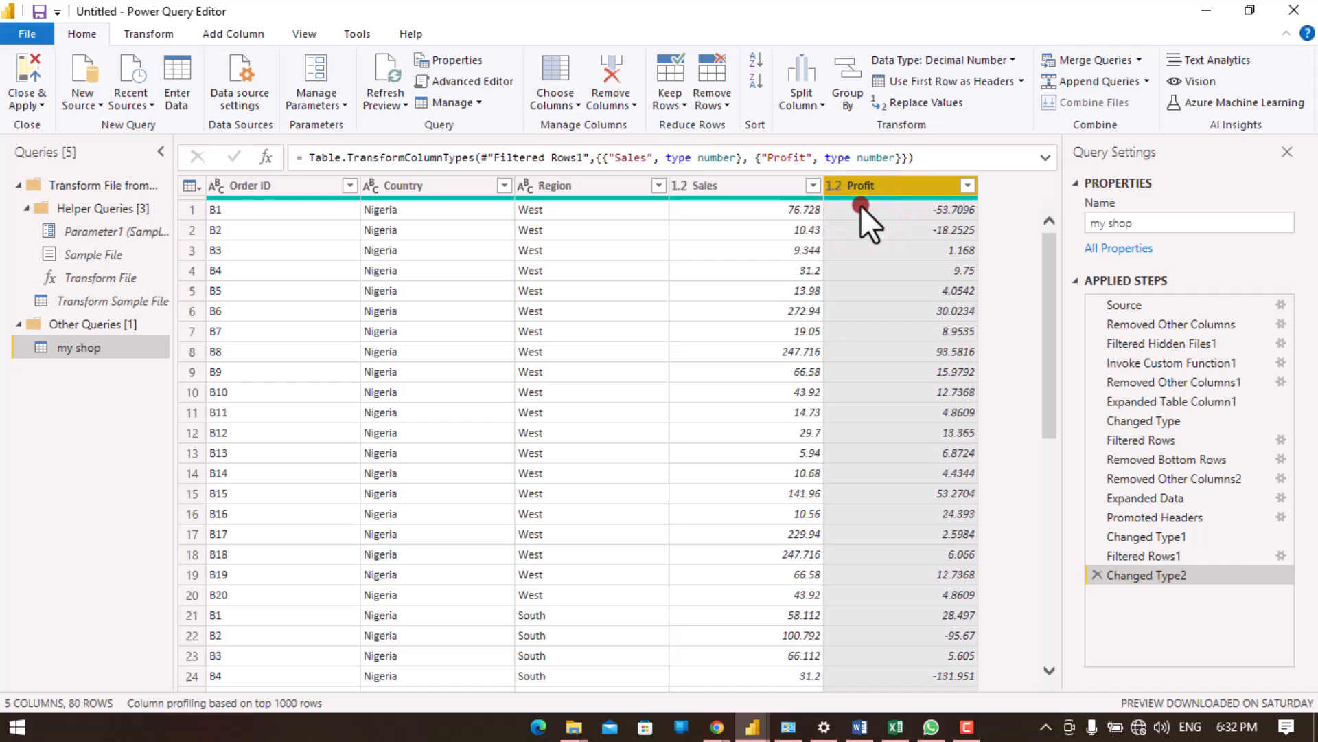
# Step: Check the combined rows, close the query editor and apply the my shop query changes to the Power BI report
pyautogui.scroll(-15, 883, 278)
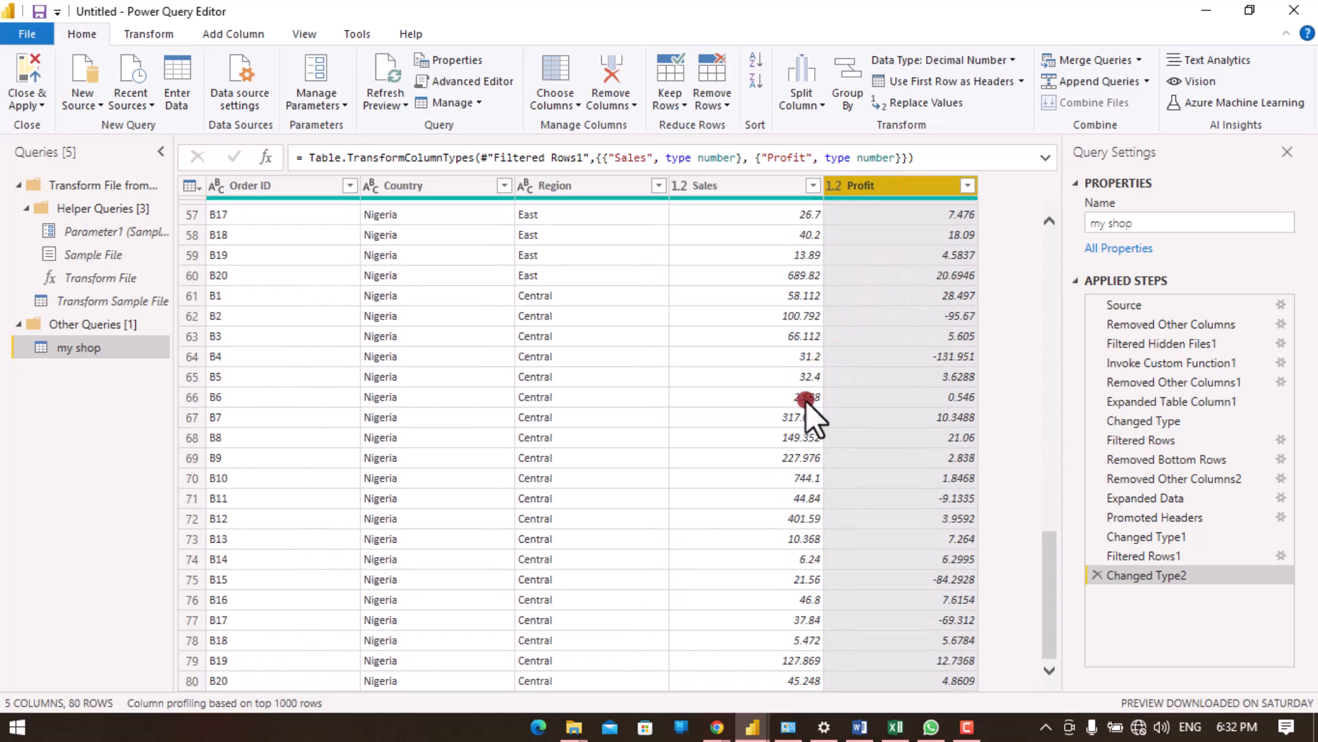
pyautogui.scroll(15, 535, 408)
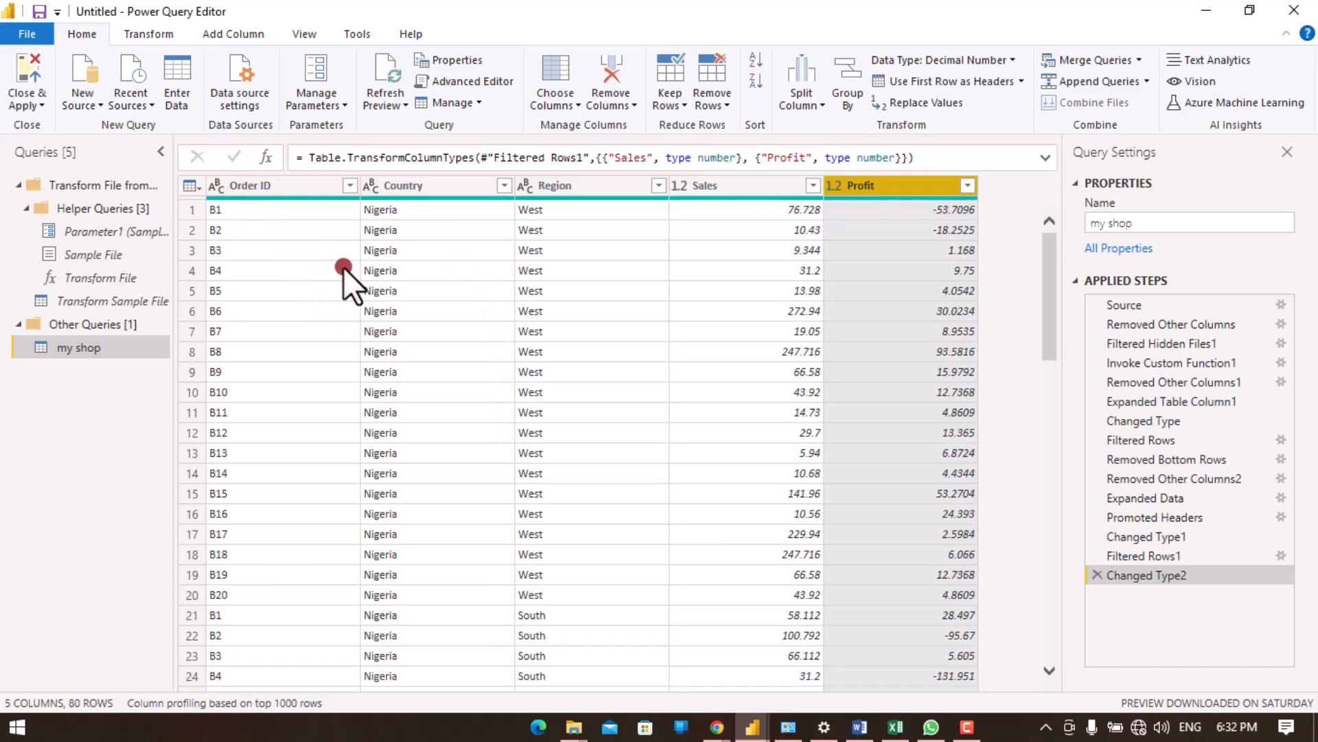
pyautogui.click(26, 90)
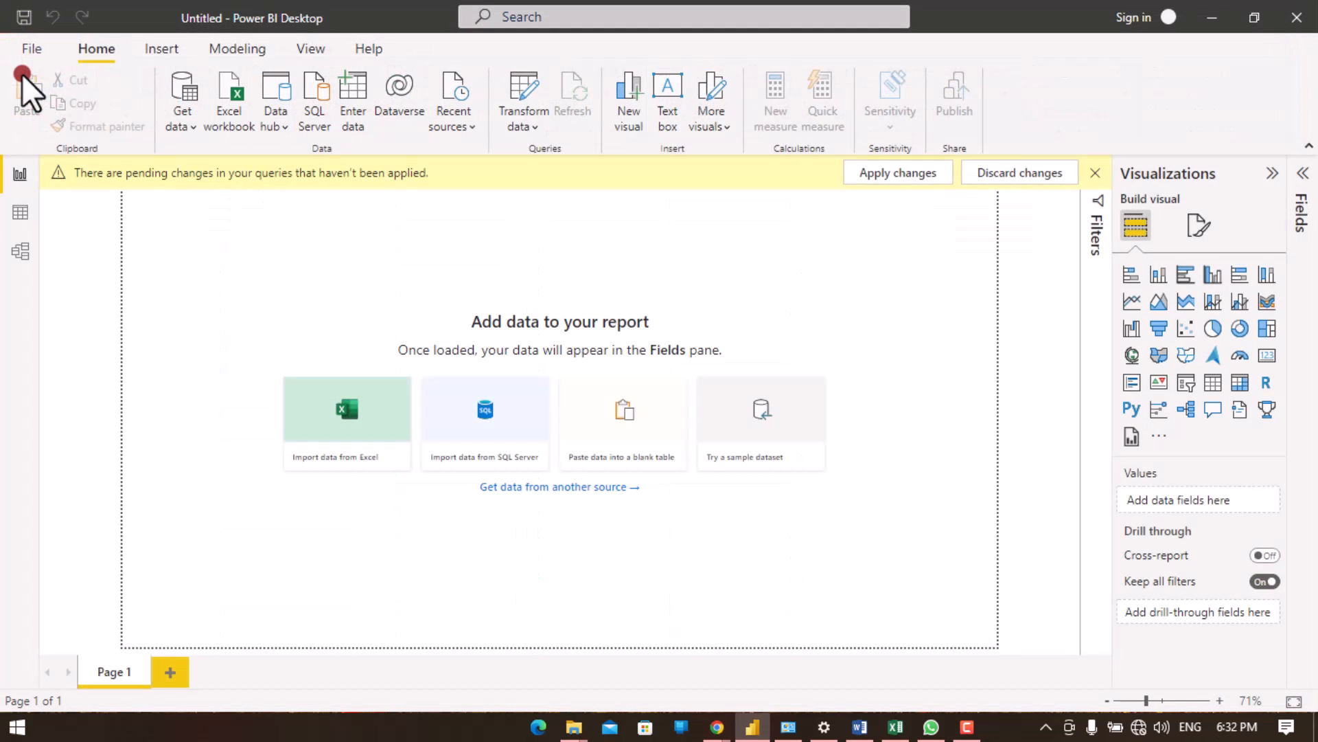